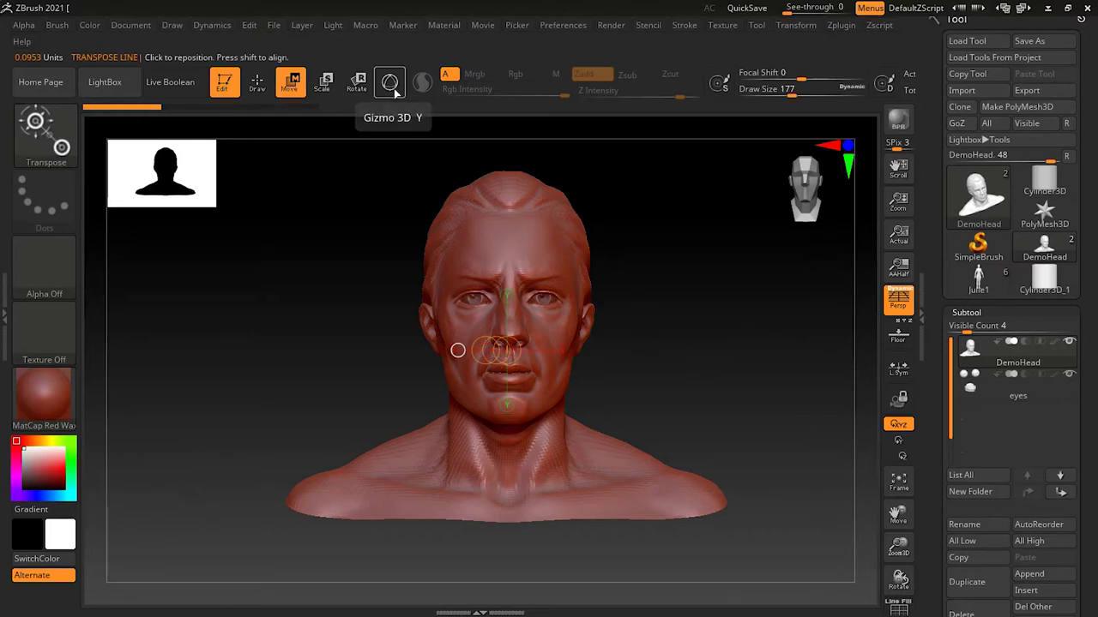
# Try inflating the head in all directions with the Gizmo 3D, and undo the distortion.
pyautogui.keyDown('ctrl'); pyautogui.moveTo(632, 402); pyautogui.dragTo(591, 405, button='right'); pyautogui.keyUp('ctrl')
pyautogui.moveTo(590, 404); pyautogui.dragTo(702, 394)
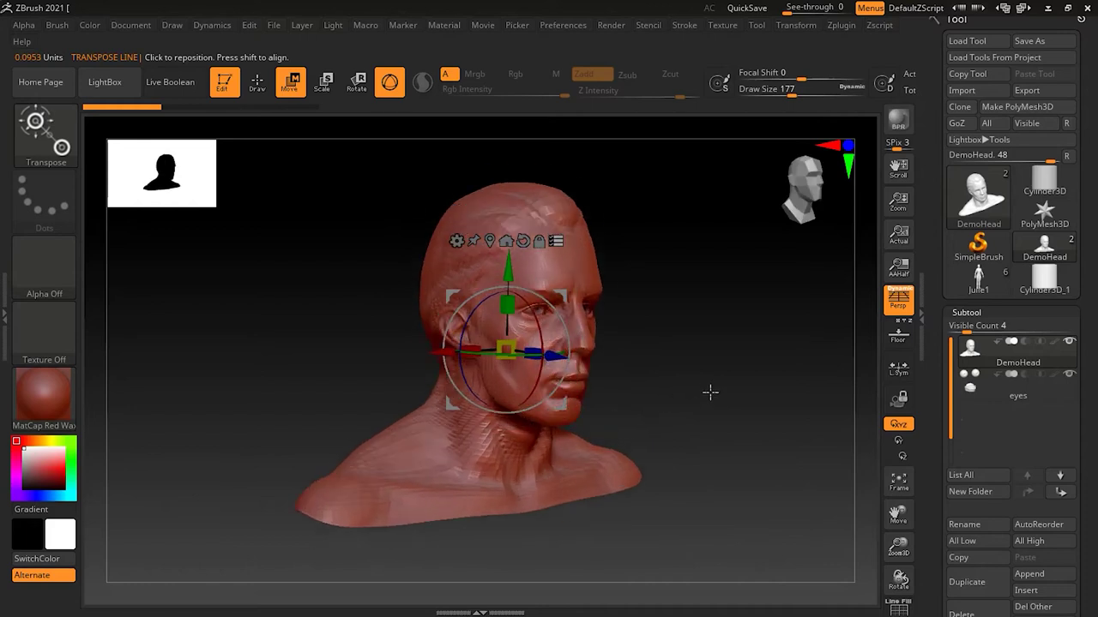
pyautogui.keyDown('ctrl'); pyautogui.moveTo(703, 393); pyautogui.dragTo(722, 391, button='right'); pyautogui.keyUp('ctrl')
pyautogui.moveTo(709, 392); pyautogui.dragTo(703, 394)
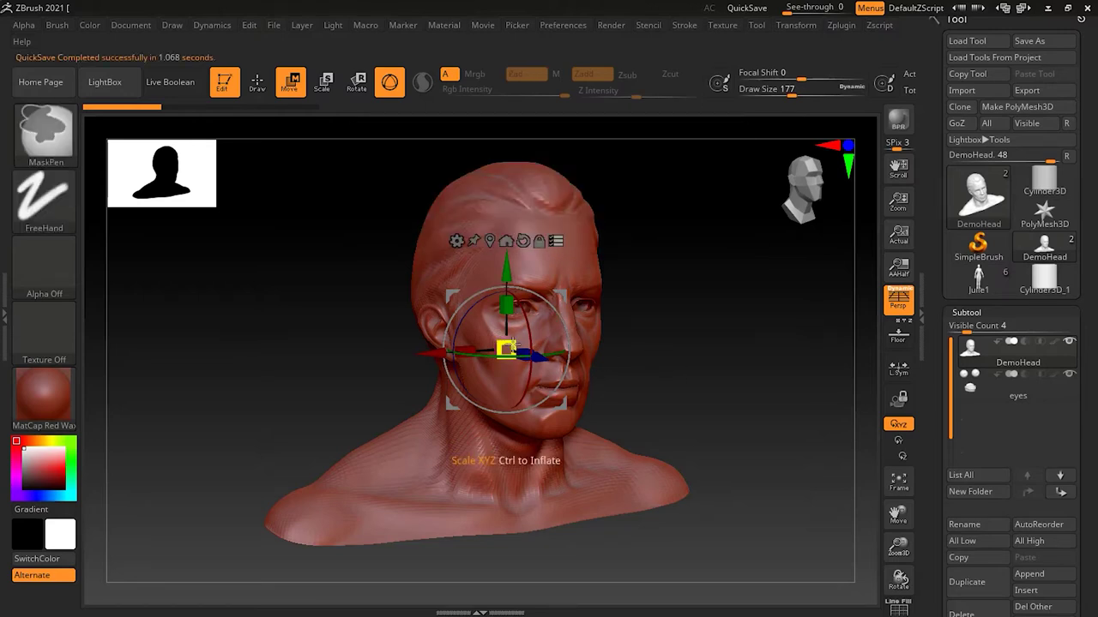
pyautogui.moveTo(506, 349)
pyautogui.keyDown('ctrl'); pyautogui.mouseDown()
pyautogui.moveTo(799, 289)
pyautogui.moveTo(706, 335)
pyautogui.moveTo(809, 306)
pyautogui.moveTo(651, 361)
pyautogui.moveTo(551, 439)
pyautogui.mouseUp(); pyautogui.keyUp('ctrl')
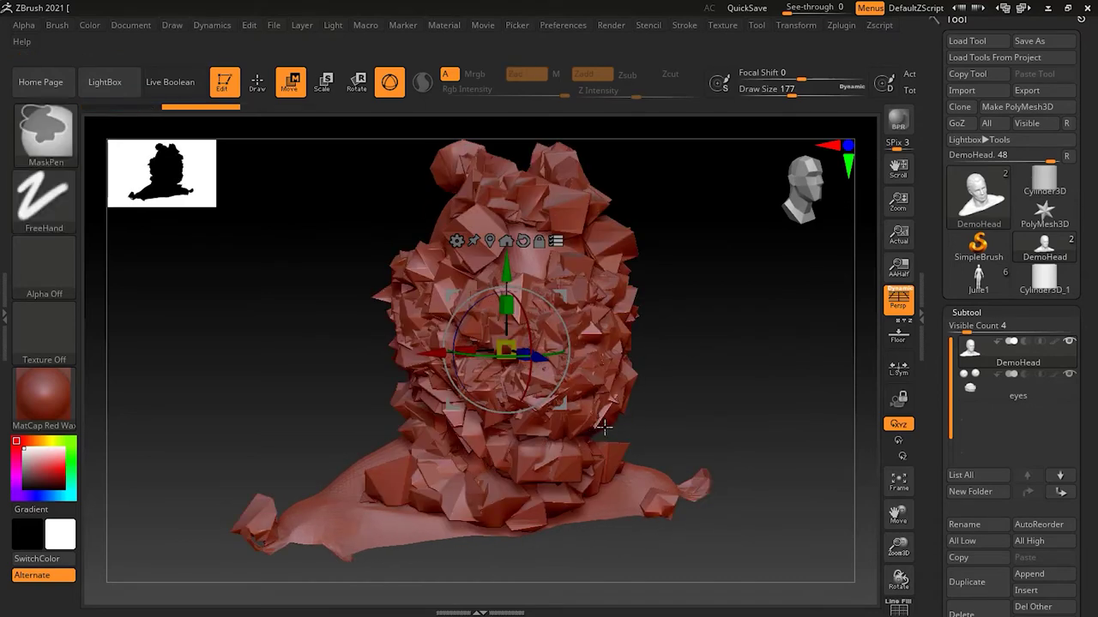
pyautogui.hotkey('ctrl', 'z')
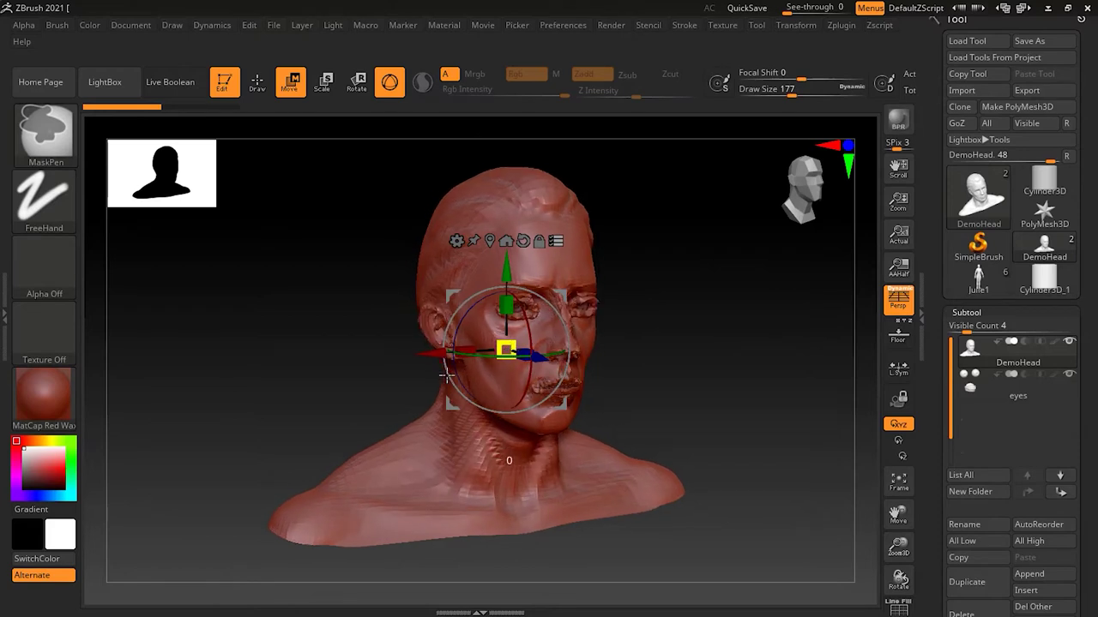
# Test smaller and larger gizmo inflations of the head, undoing each one to restore the original shape.
pyautogui.moveTo(354, 403)
pyautogui.keyDown('ctrl'); pyautogui.mouseDown()
pyautogui.moveTo(292, 421)
pyautogui.moveTo(508, 384)
pyautogui.moveTo(507, 368)
pyautogui.moveTo(507, 382)
pyautogui.moveTo(438, 381)
pyautogui.moveTo(351, 418)
pyautogui.mouseUp(); pyautogui.keyUp('ctrl')
pyautogui.hotkey('ctrl', 'z')
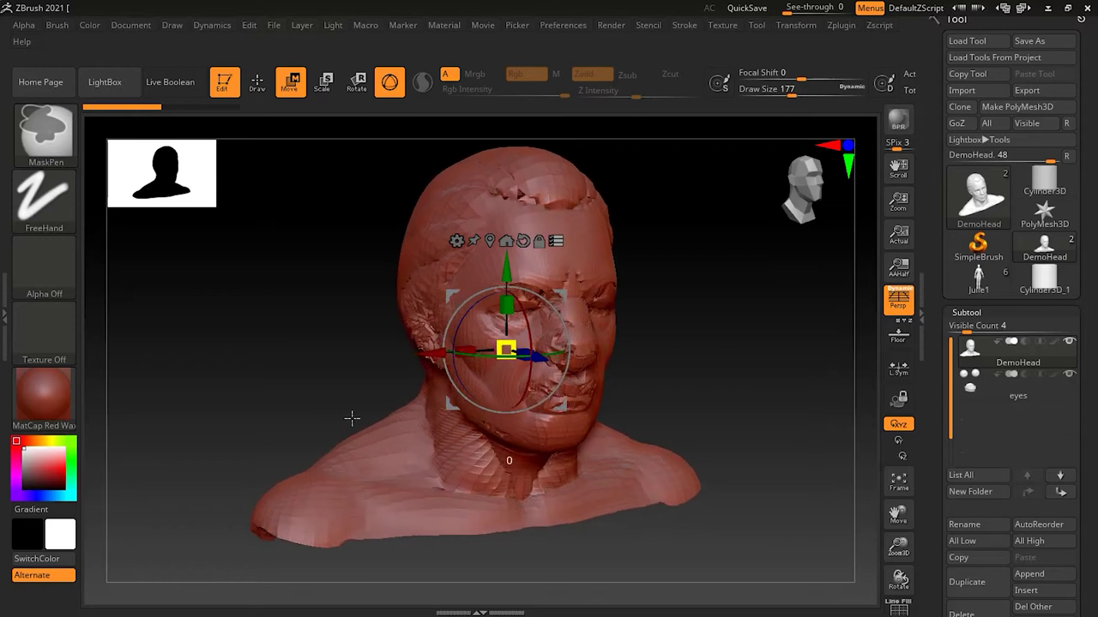
pyautogui.hotkey('ctrl', 'z')
pyautogui.keyDown('ctrl'); pyautogui.moveTo(506, 349); pyautogui.dragTo(369, 398); pyautogui.keyUp('ctrl')
pyautogui.hotkey('ctrl', 'z')
pyautogui.keyDown('ctrl'); pyautogui.moveTo(506, 350); pyautogui.dragTo(784, 311); pyautogui.keyUp('ctrl')
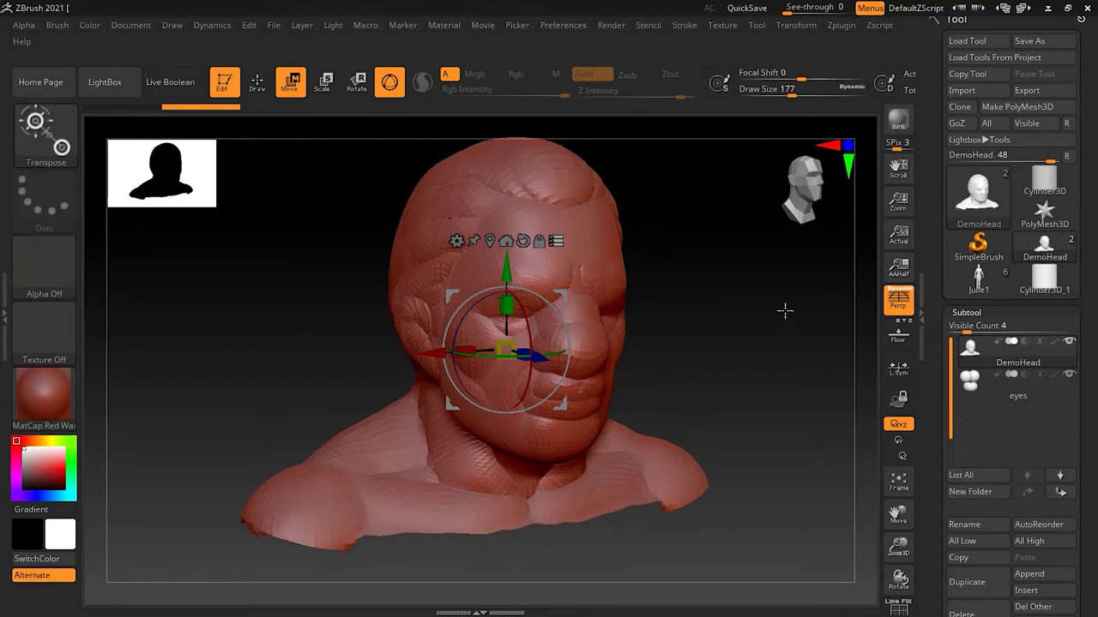
pyautogui.hotkey('ctrl', 'z')
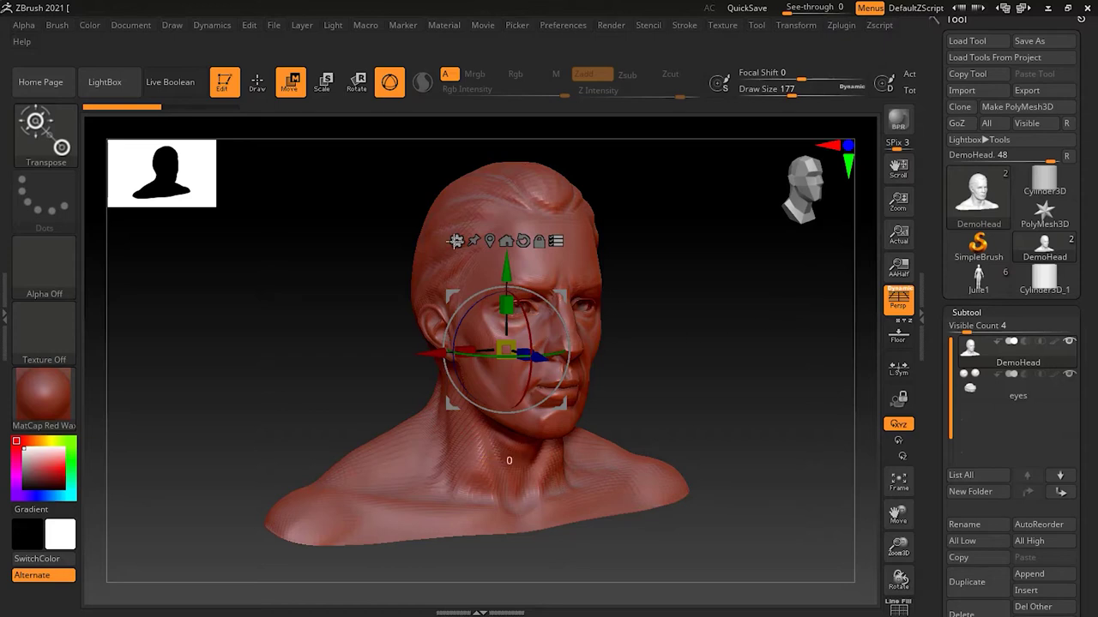
# Try to replace the head mesh with the Sphere 3D primitive from the gizmo's transform types.
pyautogui.click(456, 241)
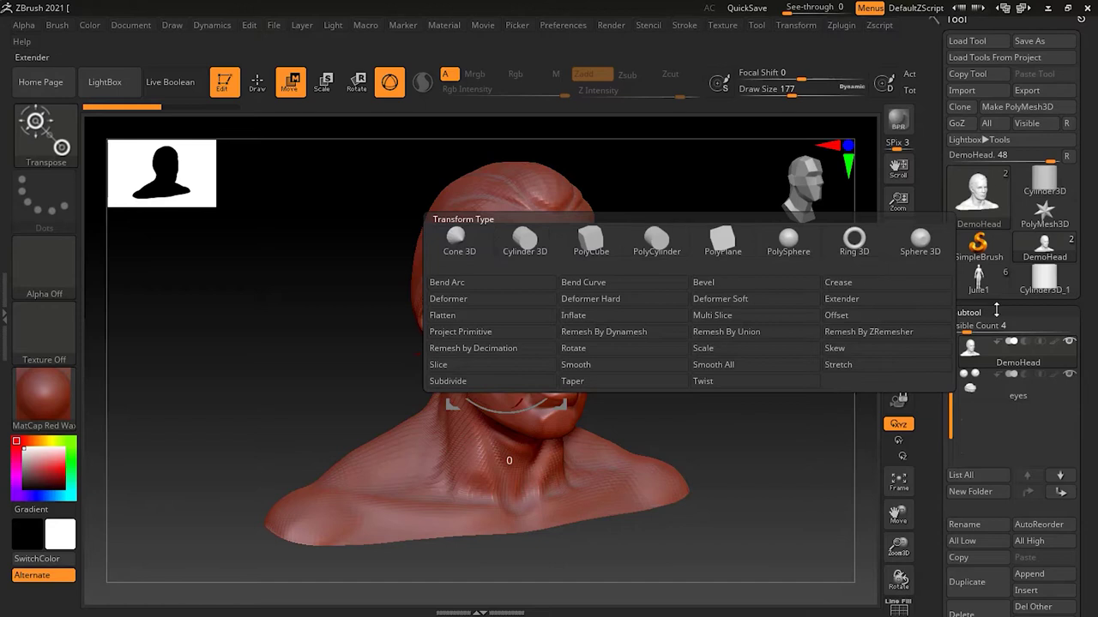
pyautogui.click(456, 240)
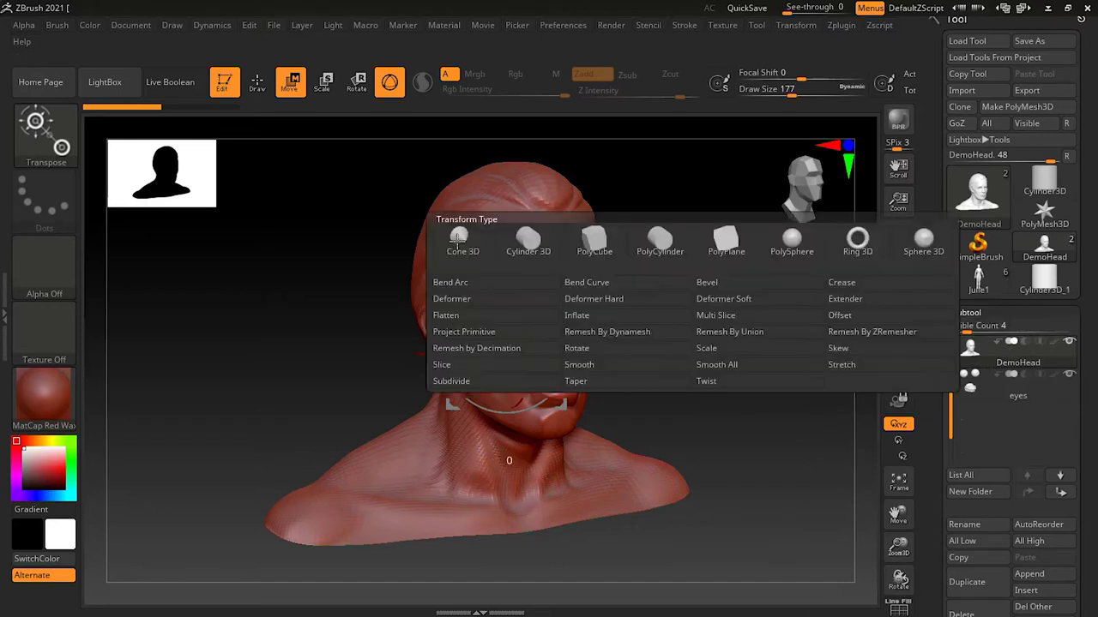
pyautogui.click(915, 245)
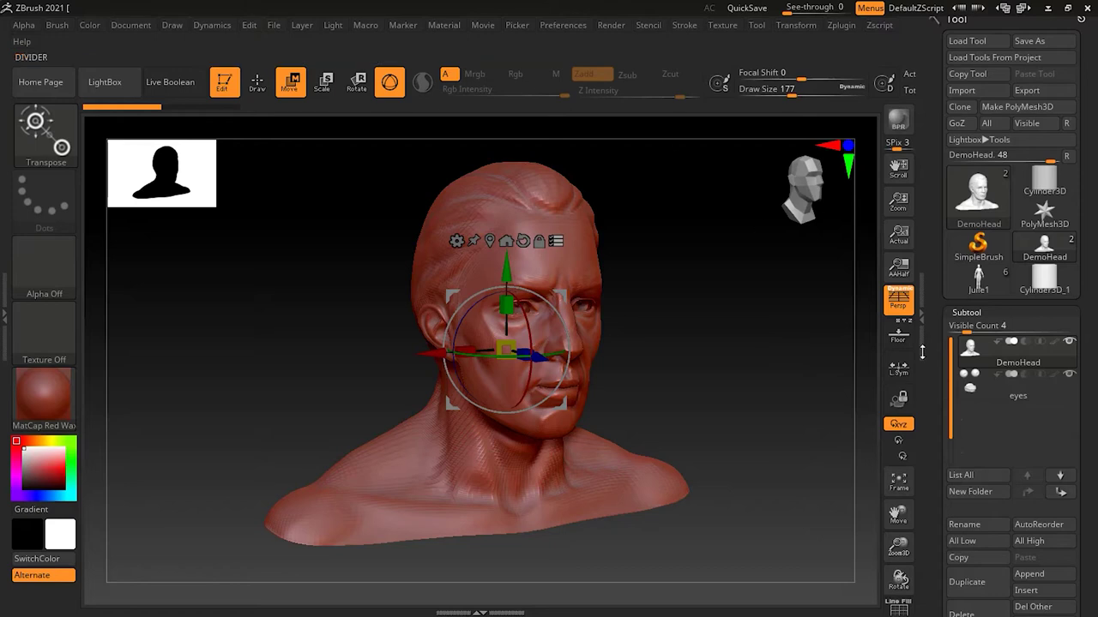
# Lower the DemoHead's geometry to subdivision level 1.
pyautogui.scroll(-3, 1095, 468)
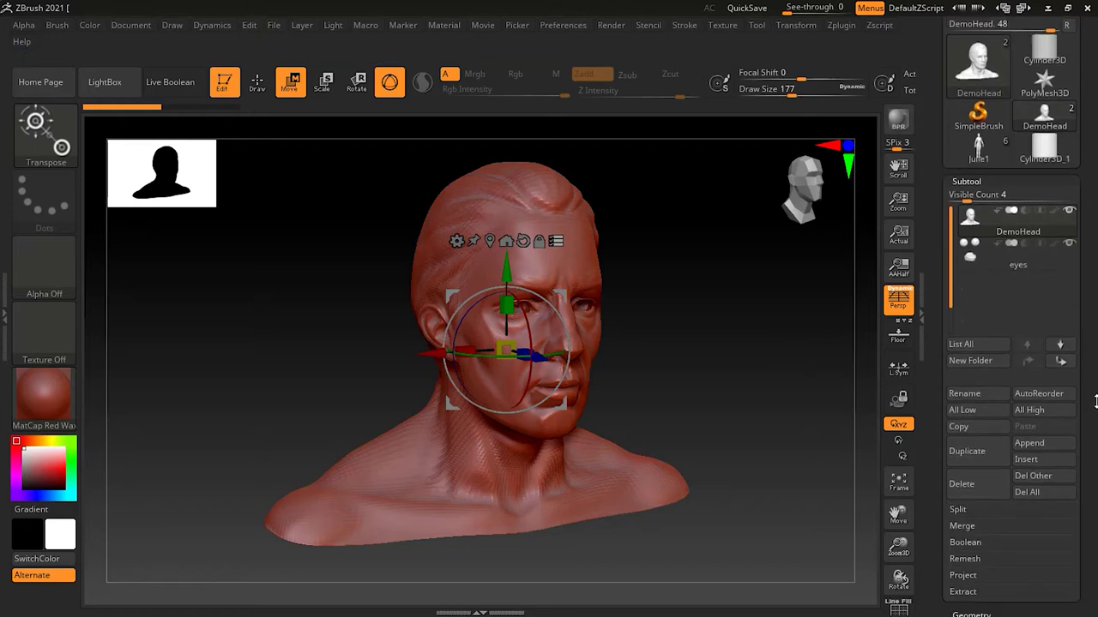
pyautogui.scroll(1, 1095, 409)
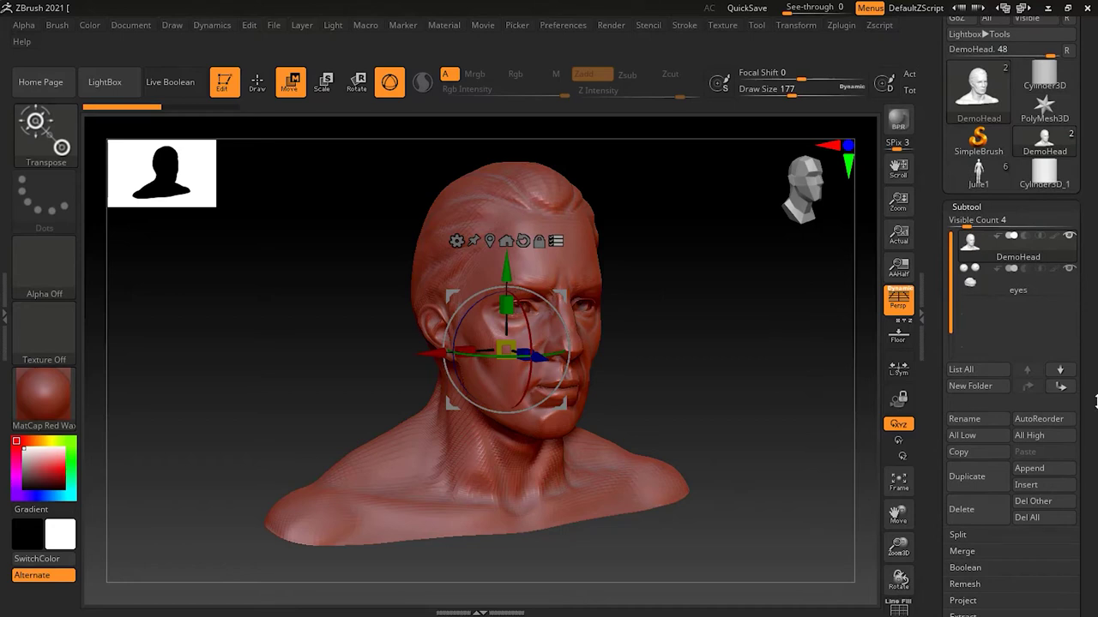
pyautogui.moveTo(1095, 458); pyautogui.dragTo(1095, 405)
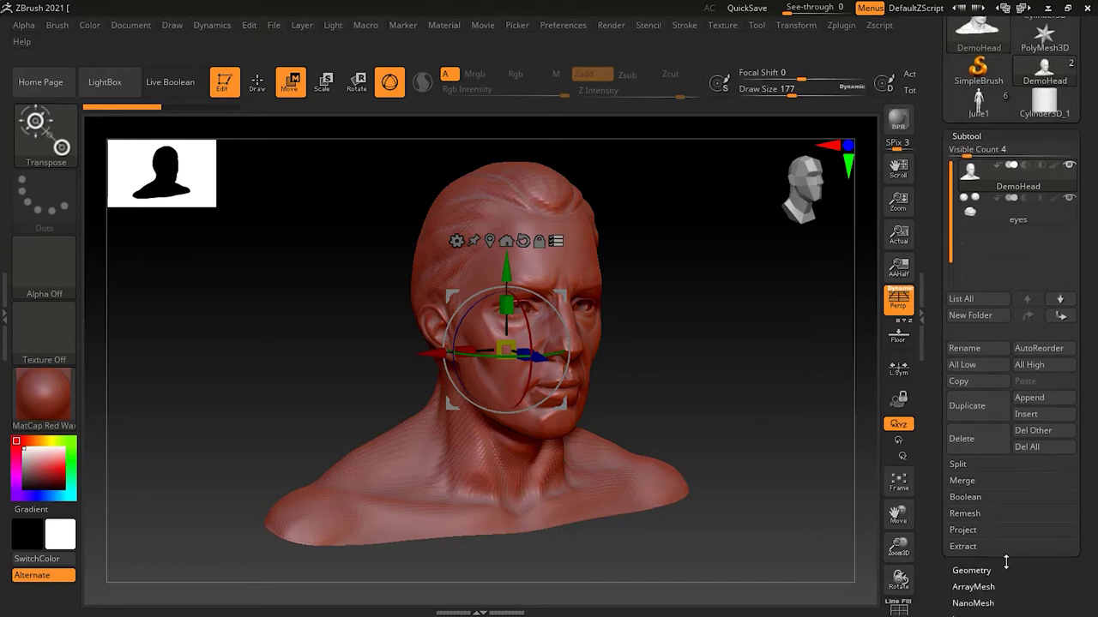
pyautogui.click(972, 570)
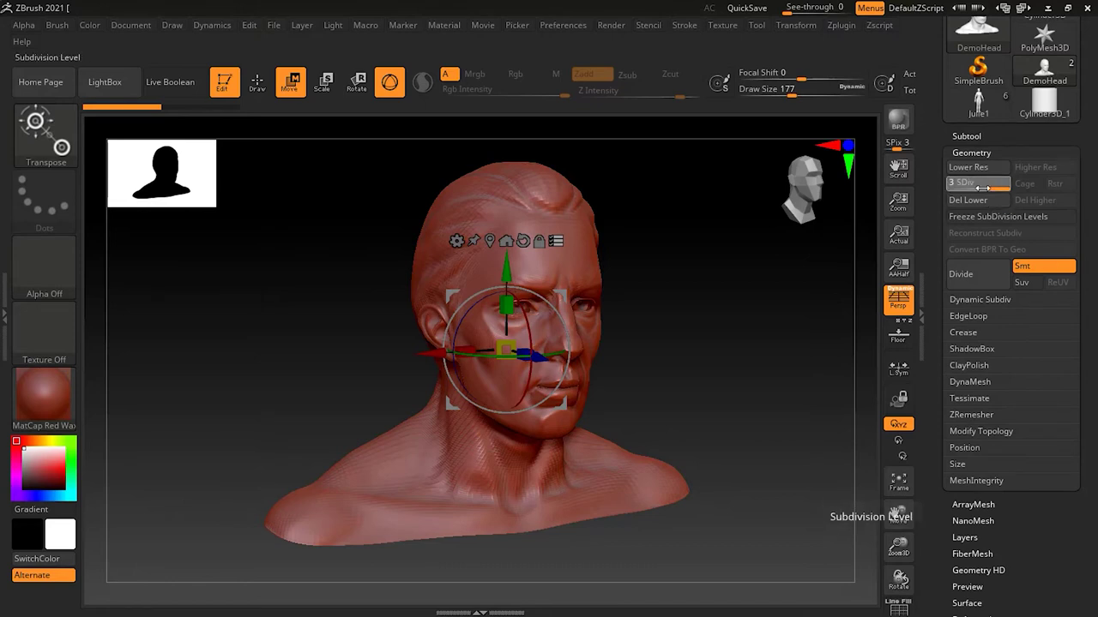
pyautogui.moveTo(988, 188); pyautogui.dragTo(943, 185)
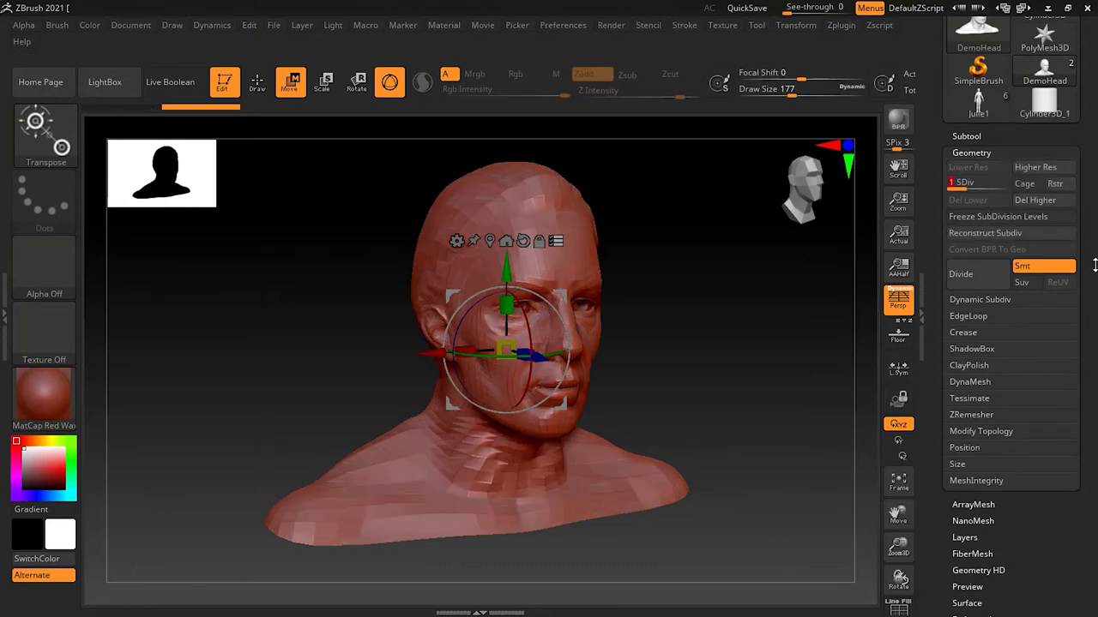
# Try the Sphere 3D transform type again on the head at its lowest subdivision level.
pyautogui.scroll(5, 1093, 263)
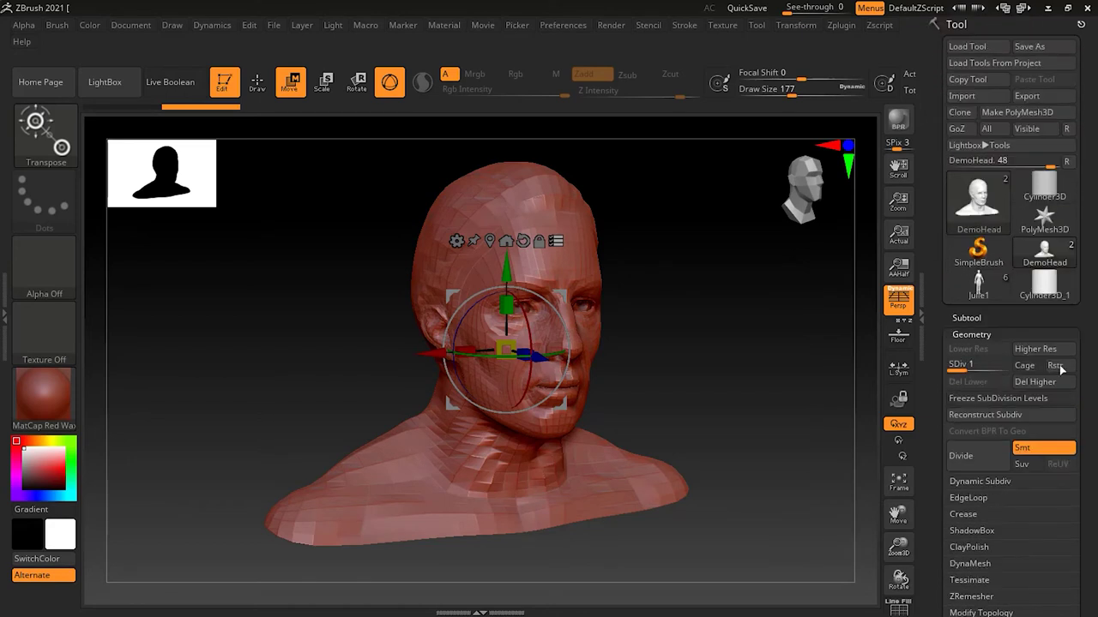
pyautogui.click(972, 334)
pyautogui.click(969, 320)
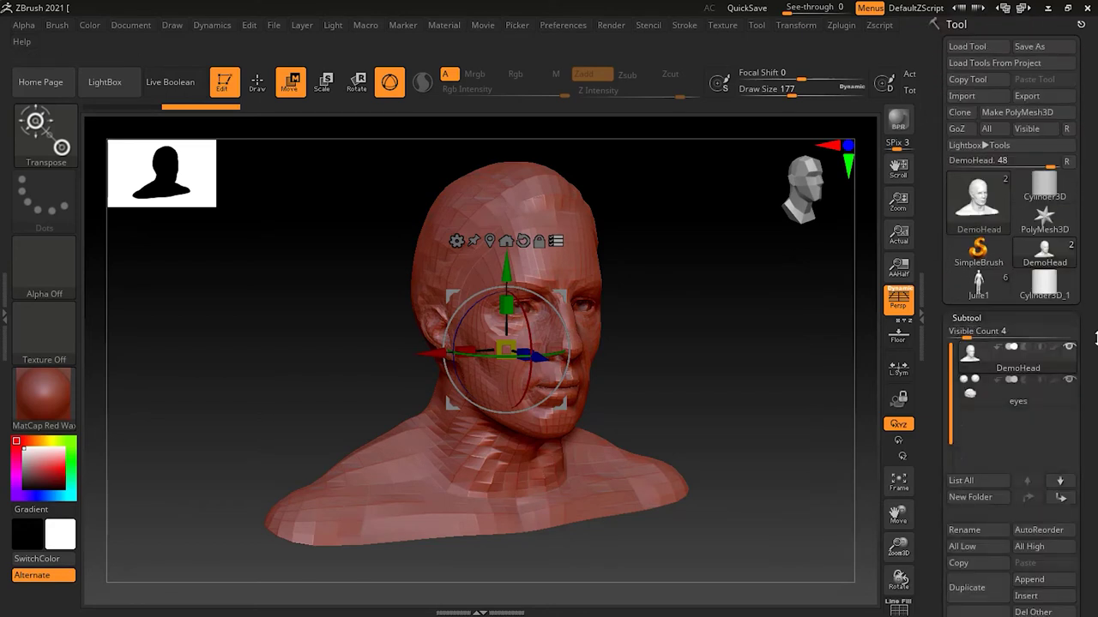
pyautogui.click(456, 241)
pyautogui.click(928, 245)
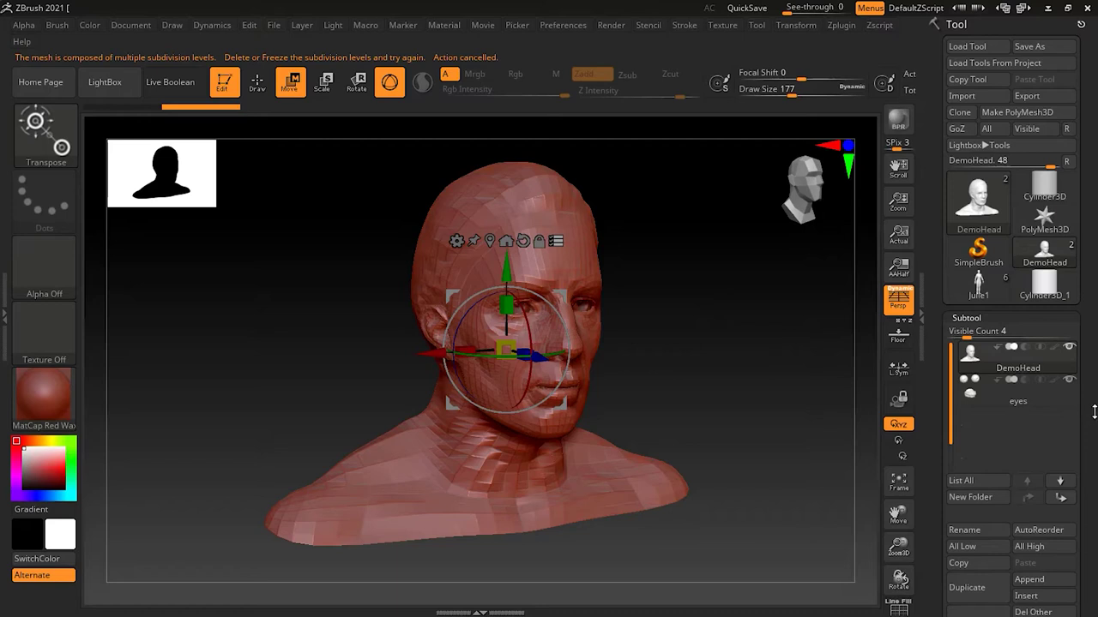
# Freeze the subdivision levels in the DemoHead's geometry settings.
pyautogui.scroll(-3, 1087, 385)
pyautogui.scroll(-3, 1029, 428)
pyautogui.click(973, 516)
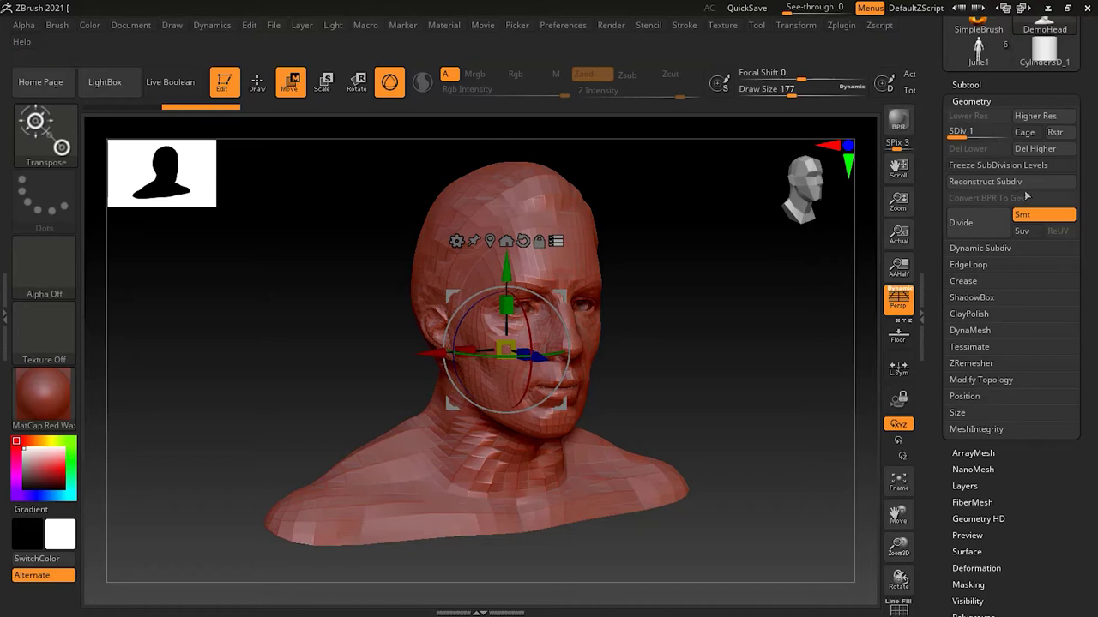
pyautogui.click(990, 167)
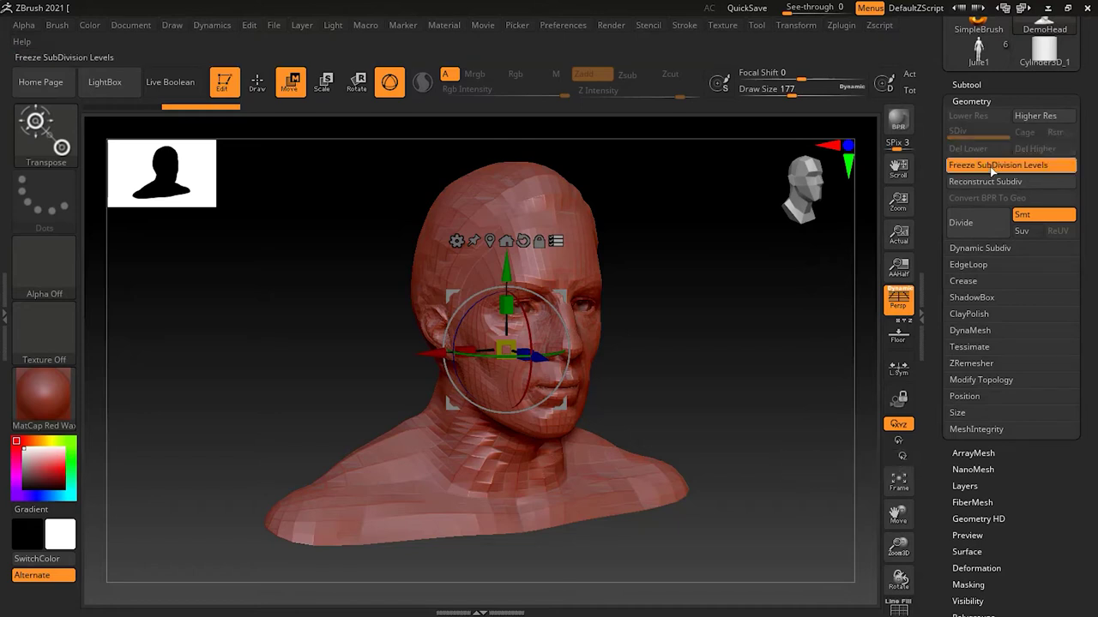
# Replace the DemoHead mesh with the Sphere 3D primitive from the gizmo's transform types.
pyautogui.scroll(6, 993, 206)
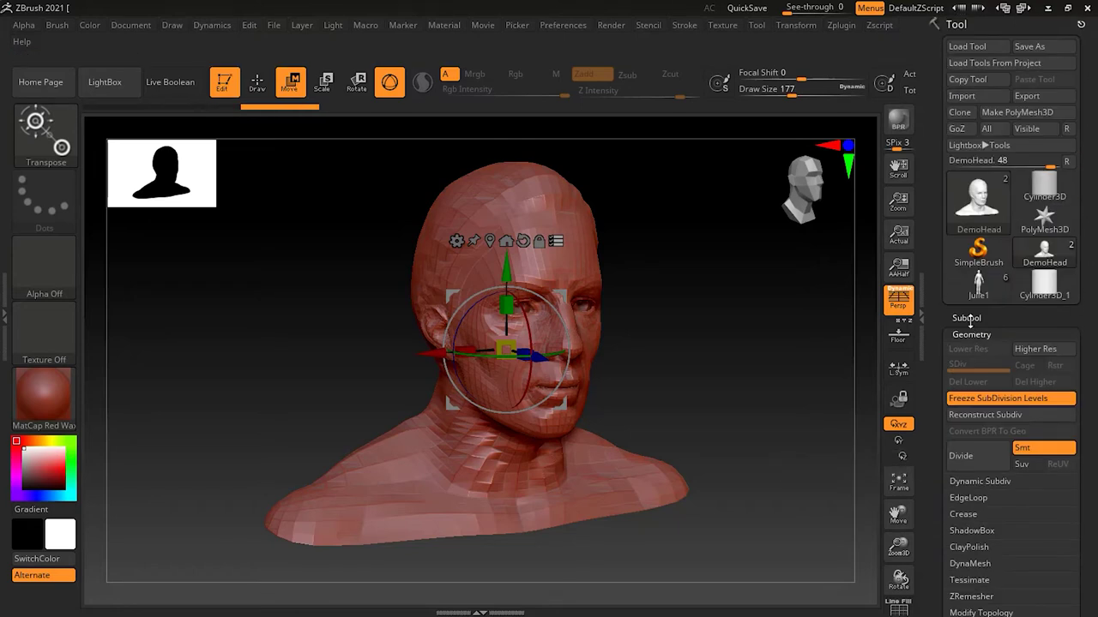
pyautogui.click(969, 318)
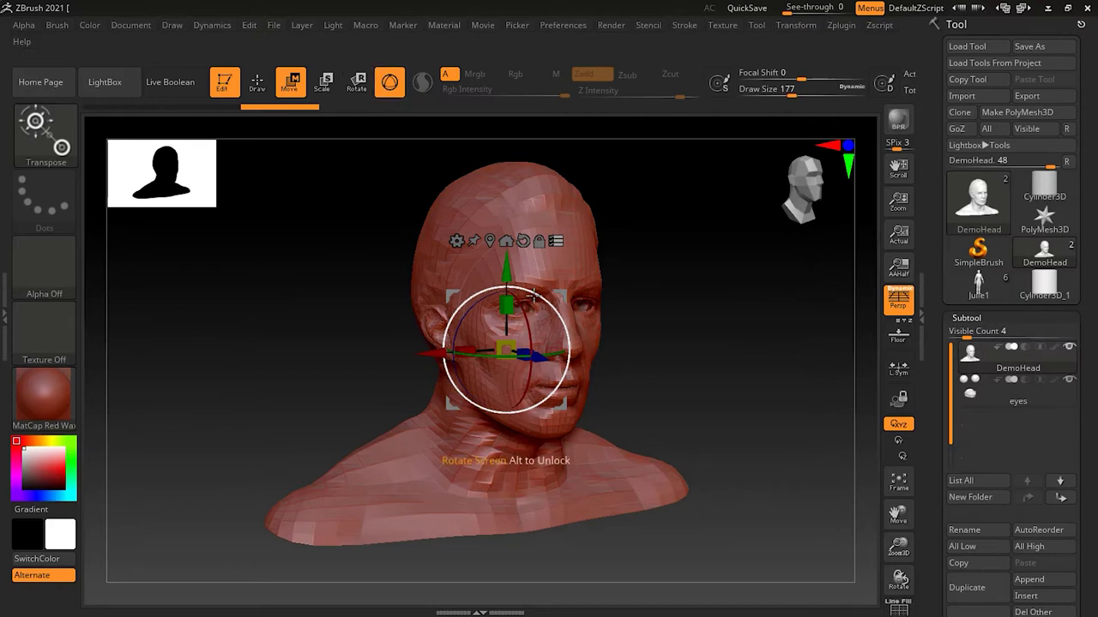
pyautogui.click(457, 240)
pyautogui.click(924, 244)
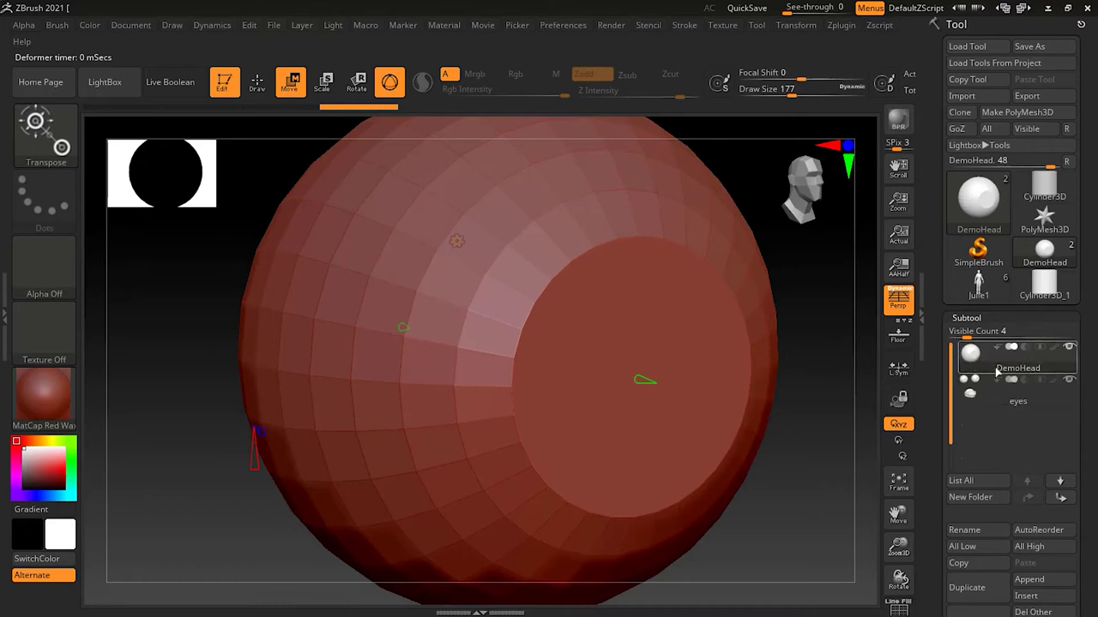
# Adjust the Size setting at both poles of the sphere with its green cone handles.
pyautogui.moveTo(1076, 388)
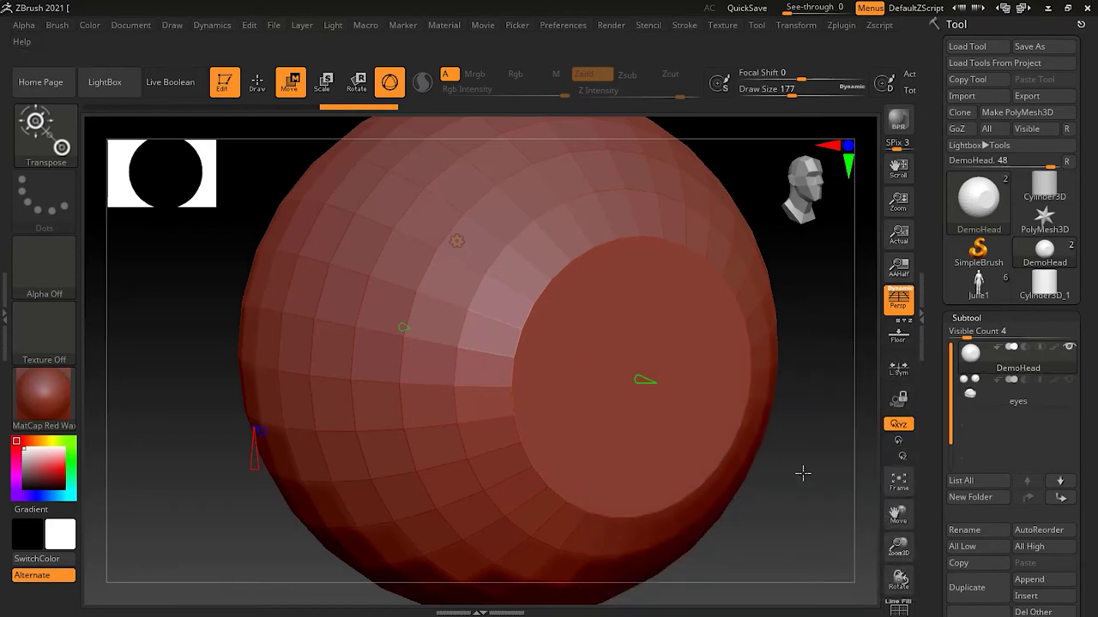
pyautogui.keyDown('alt'); pyautogui.moveTo(806, 463); pyautogui.dragTo(725, 512); pyautogui.keyUp('alt')
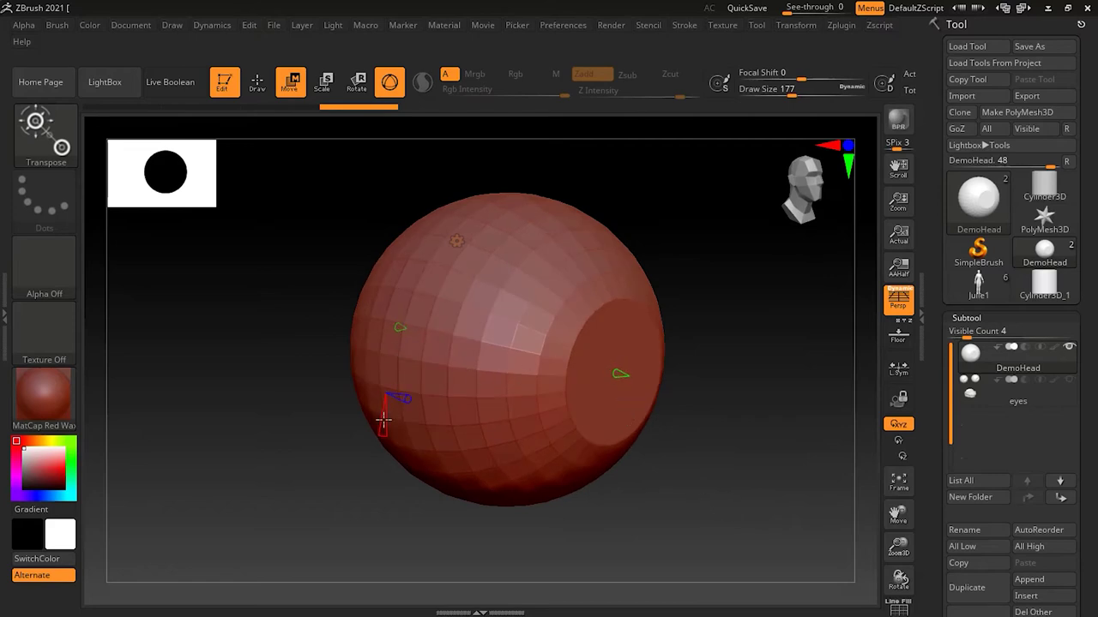
pyautogui.moveTo(715, 456)
pyautogui.keyDown('shift'); pyautogui.mouseDown()
pyautogui.moveTo(678, 446)
pyautogui.moveTo(672, 431)
pyautogui.moveTo(754, 446)
pyautogui.moveTo(724, 456)
pyautogui.moveTo(701, 442)
pyautogui.mouseUp(); pyautogui.keyUp('shift')
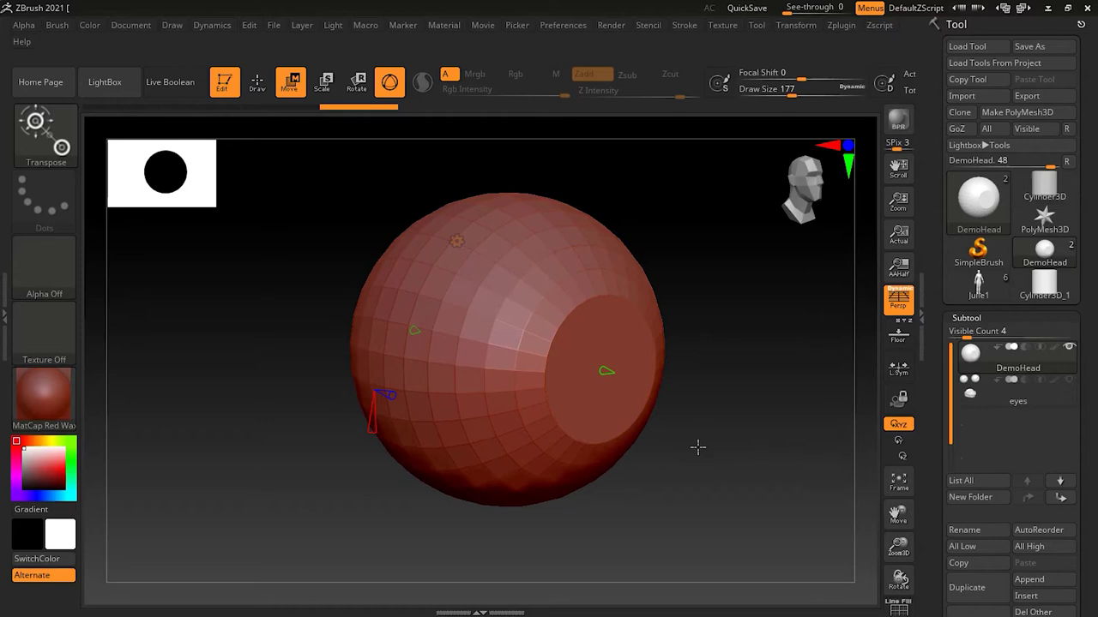
pyautogui.moveTo(604, 372)
pyautogui.moveTo(602, 369)
pyautogui.mouseDown()
pyautogui.moveTo(618, 372)
pyautogui.moveTo(545, 367)
pyautogui.moveTo(612, 372)
pyautogui.moveTo(598, 374)
pyautogui.mouseUp()
pyautogui.moveTo(652, 490); pyautogui.dragTo(719, 490)
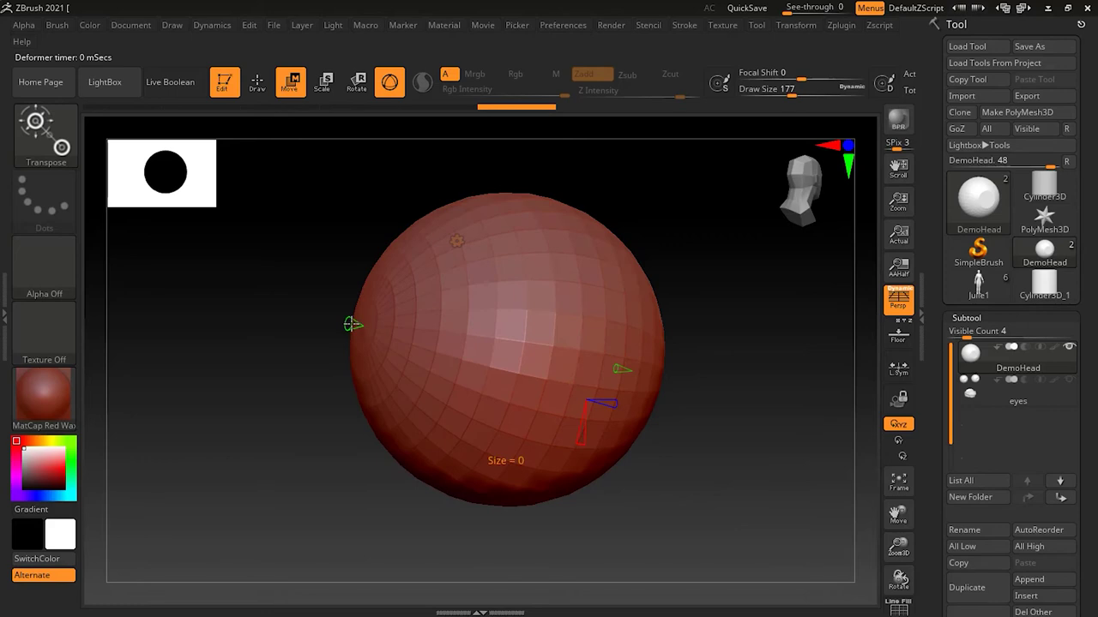
pyautogui.moveTo(355, 327)
pyautogui.mouseDown()
pyautogui.moveTo(343, 323)
pyautogui.moveTo(432, 335)
pyautogui.moveTo(355, 334)
pyautogui.mouseUp()
pyautogui.moveTo(723, 409); pyautogui.dragTo(664, 394)
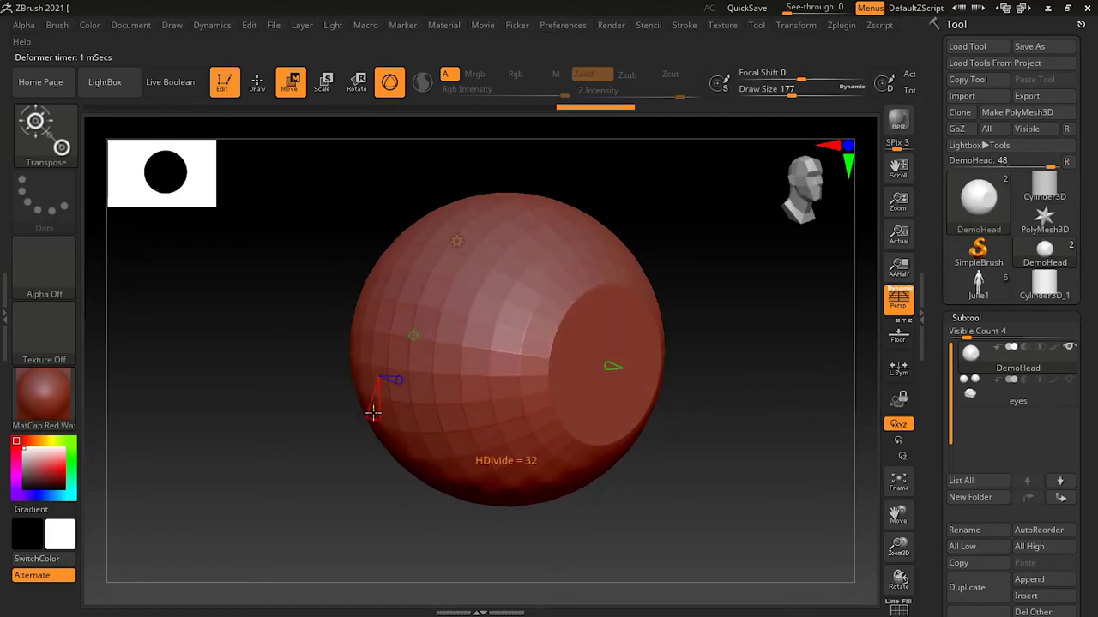
# Increase the sphere's HDivide and VDivide counts with its red and blue handles for a denser mesh.
pyautogui.moveTo(373, 414)
pyautogui.mouseDown()
pyautogui.moveTo(370, 455)
pyautogui.moveTo(374, 411)
pyautogui.moveTo(371, 432)
pyautogui.mouseUp()
pyautogui.moveTo(390, 378); pyautogui.dragTo(395, 382)
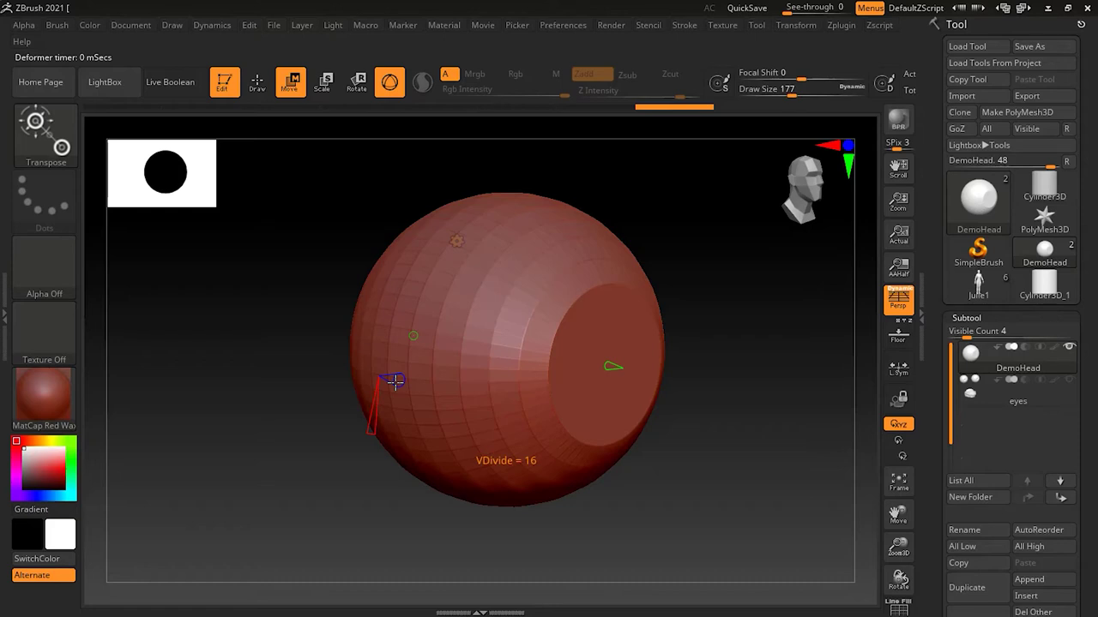
pyautogui.moveTo(251, 515); pyautogui.dragTo(303, 516)
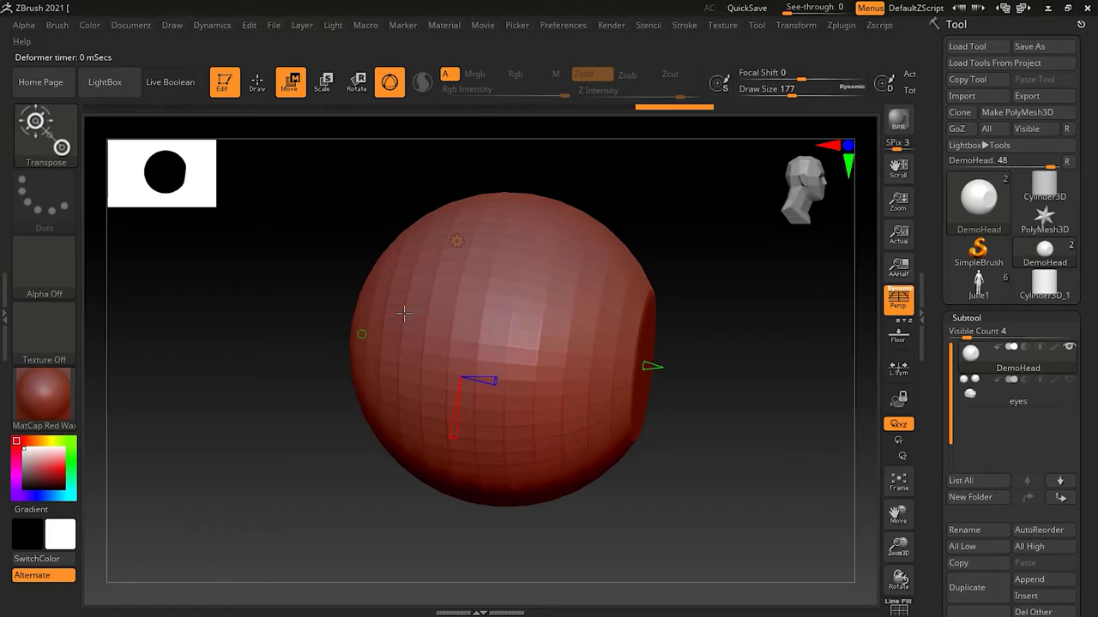
pyautogui.moveTo(510, 377)
pyautogui.mouseDown()
pyautogui.moveTo(477, 379)
pyautogui.moveTo(515, 385)
pyautogui.moveTo(480, 377)
pyautogui.moveTo(498, 383)
pyautogui.mouseUp()
pyautogui.moveTo(656, 490); pyautogui.dragTo(613, 493)
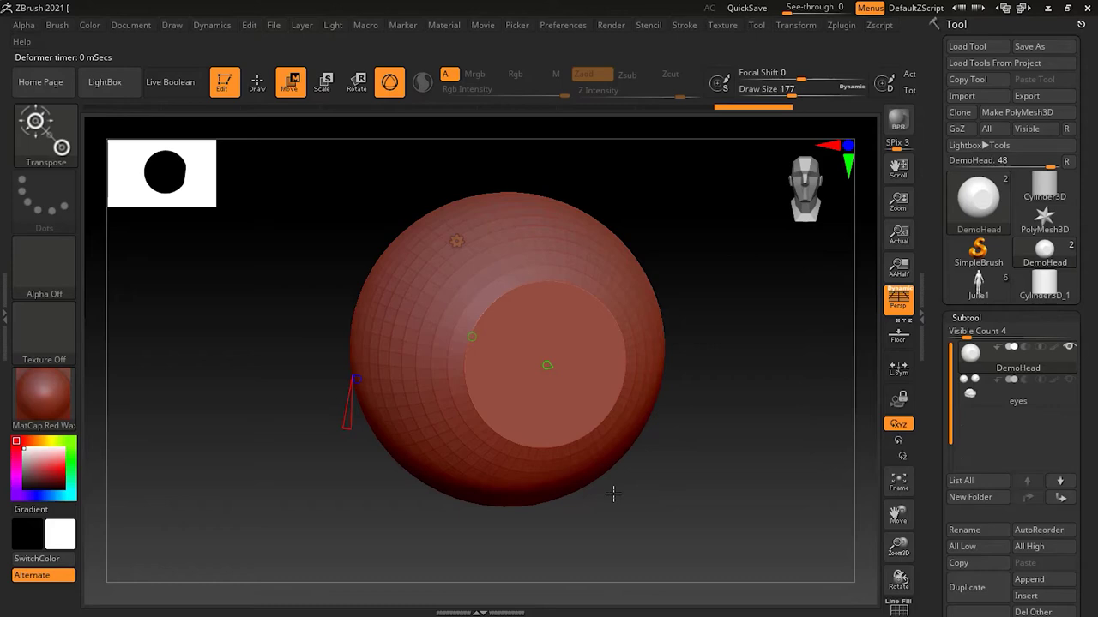
pyautogui.moveTo(613, 485); pyautogui.dragTo(629, 489)
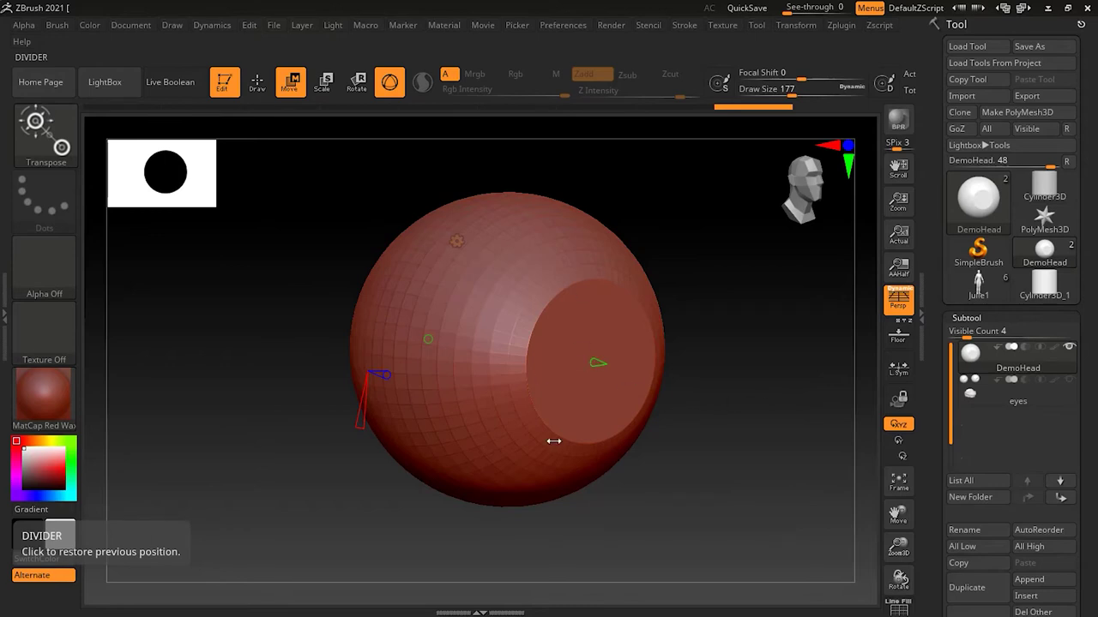
# Set the sphere's HDivide to 49 with the polygon wireframe displayed, and turn the wireframe off again.
pyautogui.hotkey('shift', 'f')
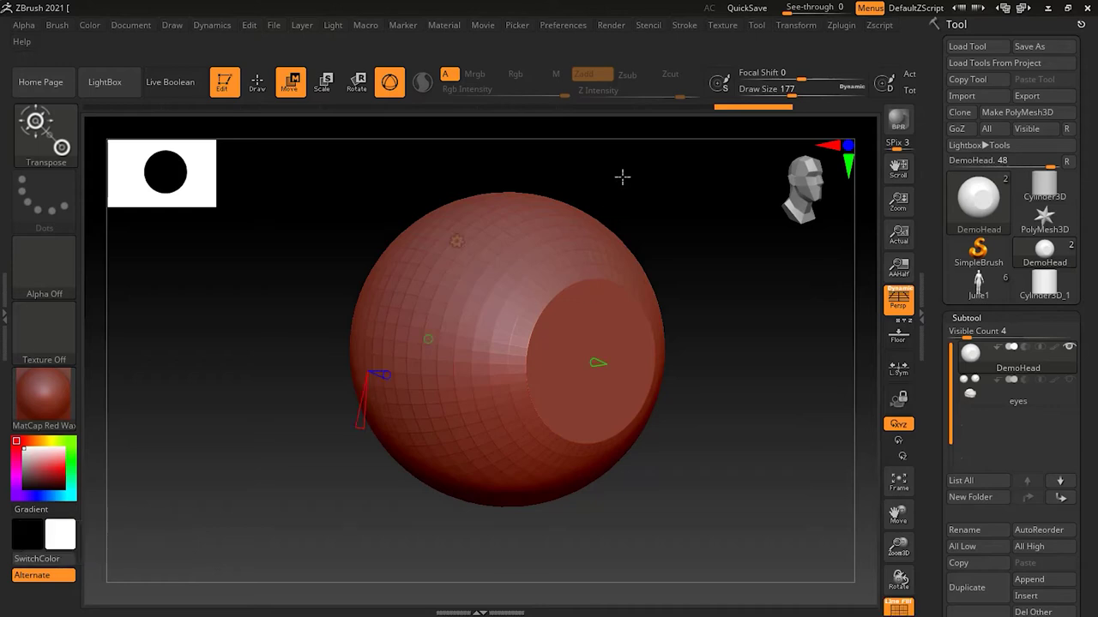
pyautogui.moveTo(358, 421)
pyautogui.mouseDown()
pyautogui.moveTo(356, 441)
pyautogui.moveTo(360, 420)
pyautogui.mouseUp()
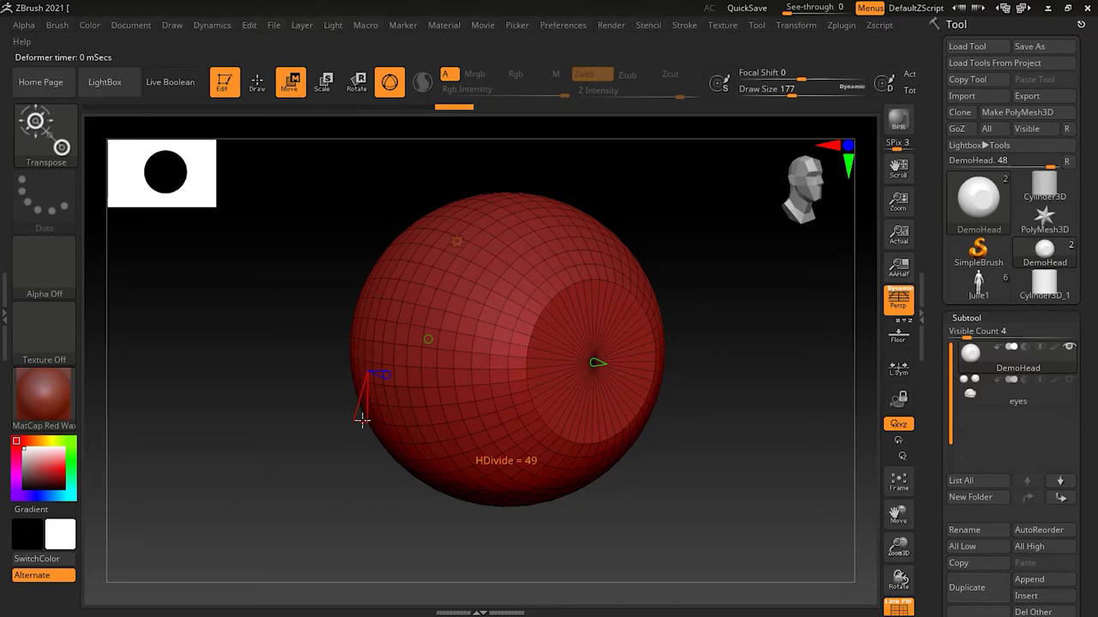
pyautogui.hotkey('shift', 'f')
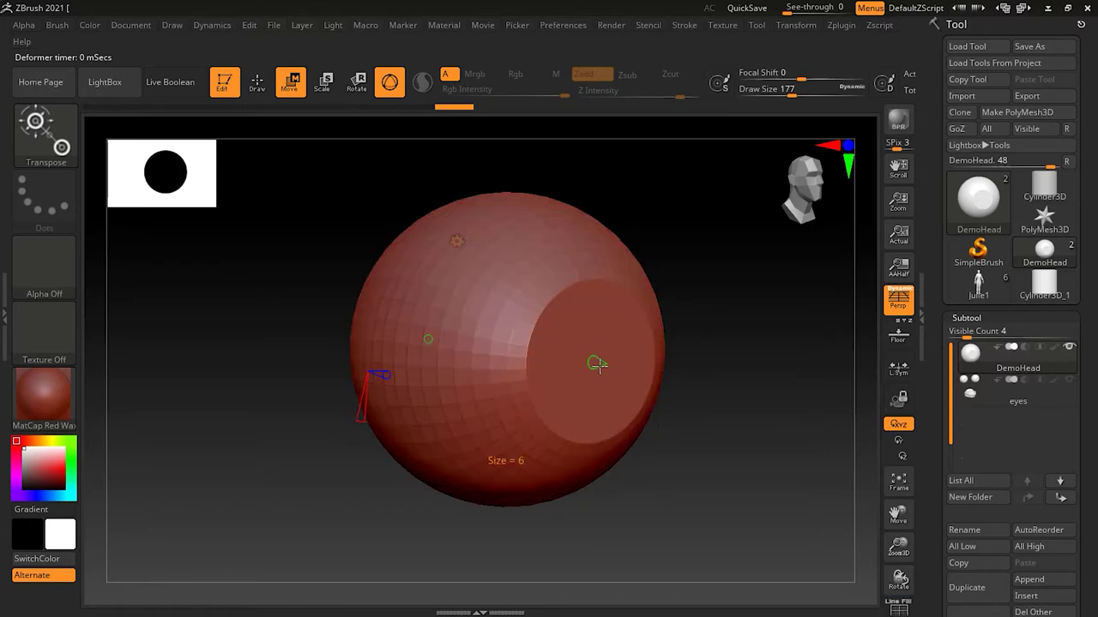
# Fine-tune the Size setting at the sphere's flat pole and switch the transform type back to the standard Gizmo 3D.
pyautogui.moveTo(598, 366); pyautogui.dragTo(596, 364)
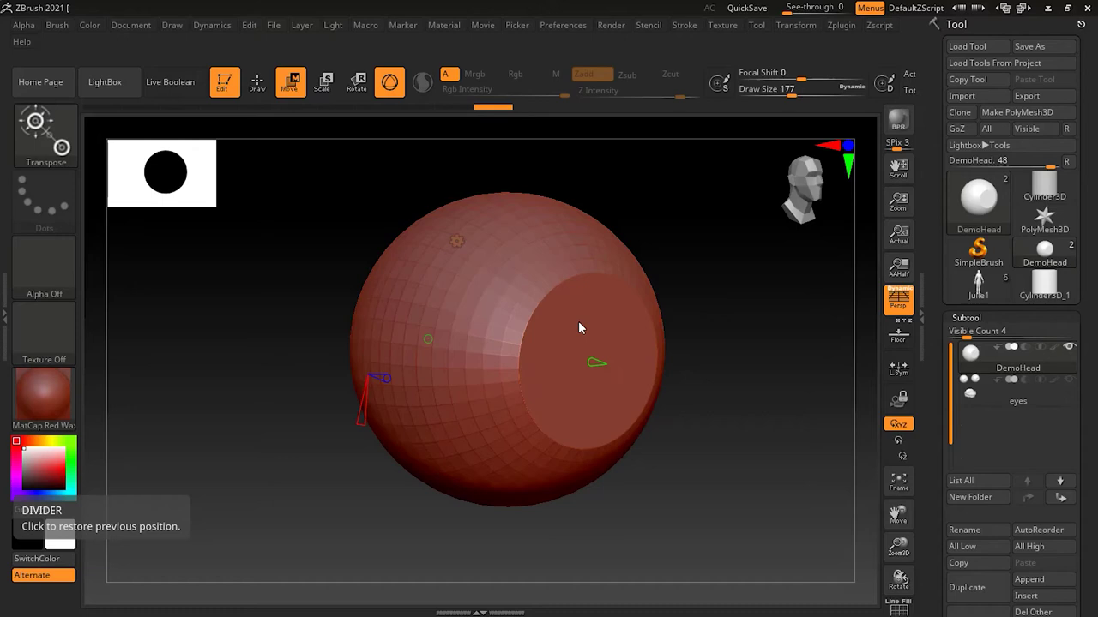
pyautogui.click(458, 240)
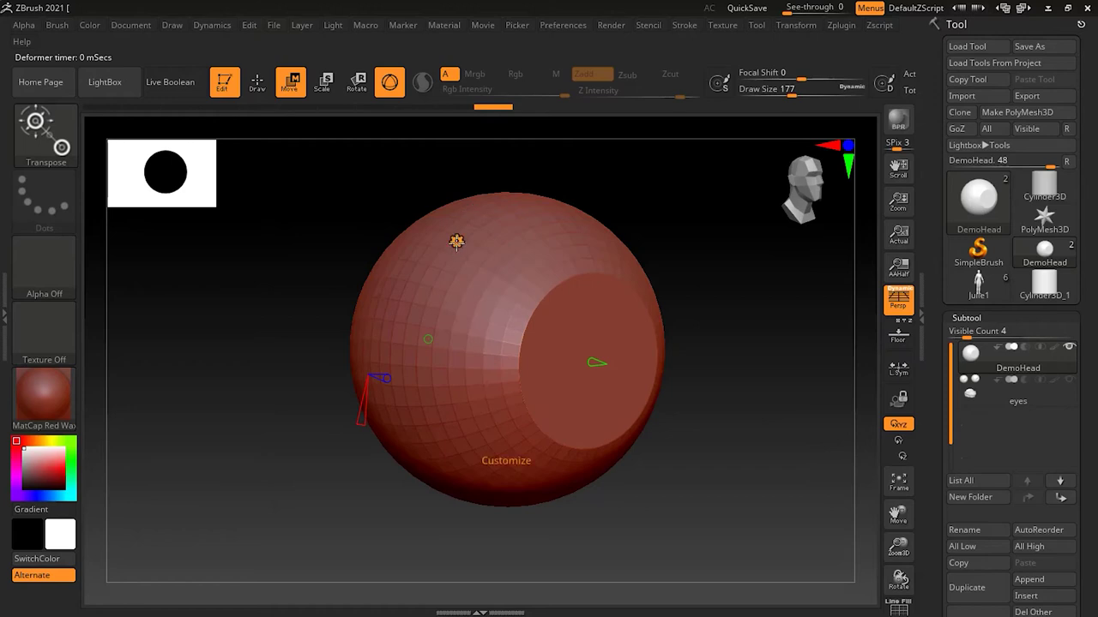
pyautogui.click(456, 242)
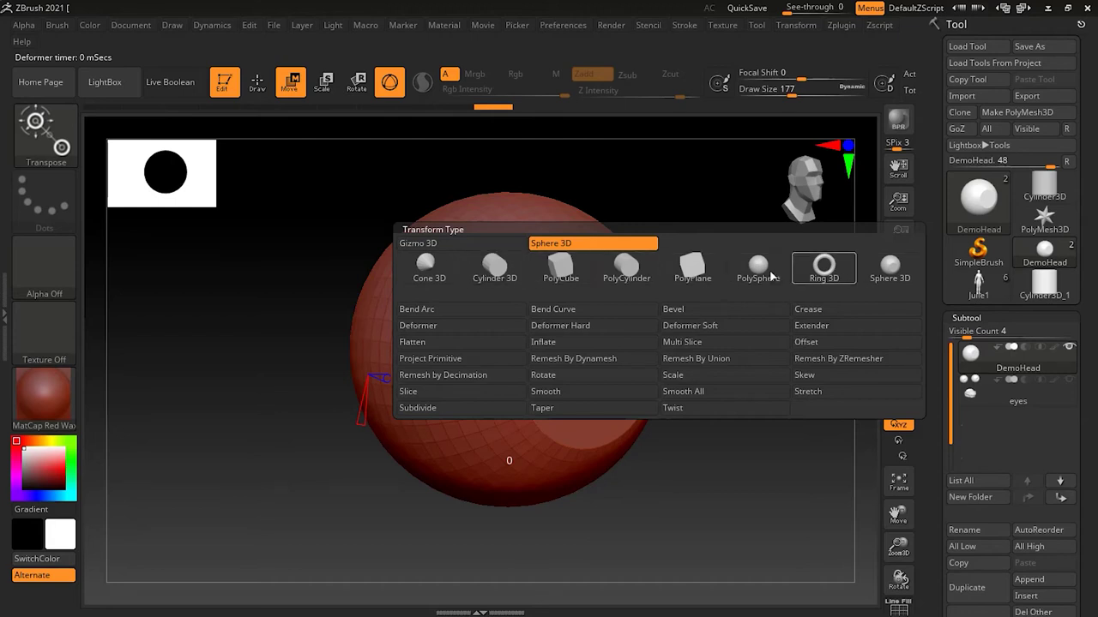
pyautogui.click(429, 243)
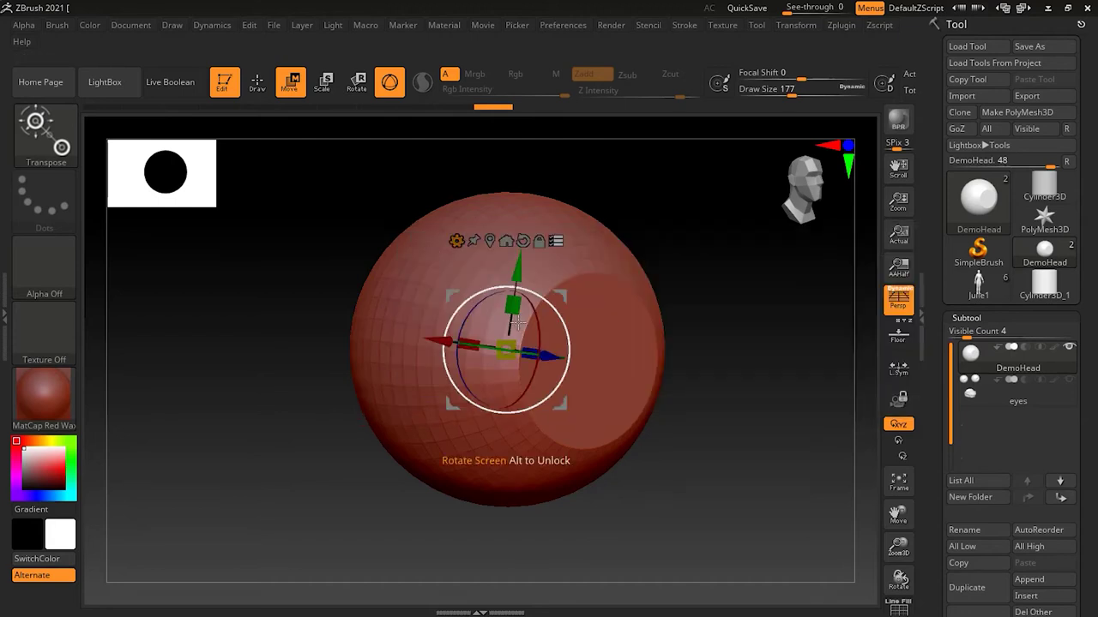
pyautogui.moveTo(434, 341)
pyautogui.mouseDown()
pyautogui.moveTo(448, 353)
pyautogui.moveTo(433, 353)
pyautogui.mouseUp()
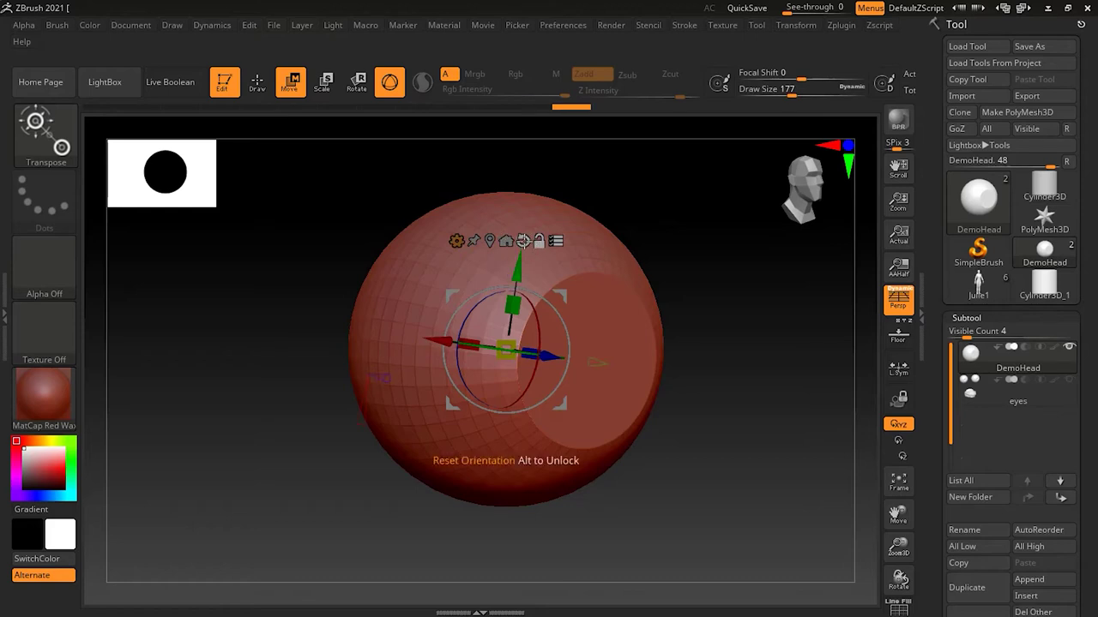
pyautogui.moveTo(718, 359); pyautogui.dragTo(654, 324)
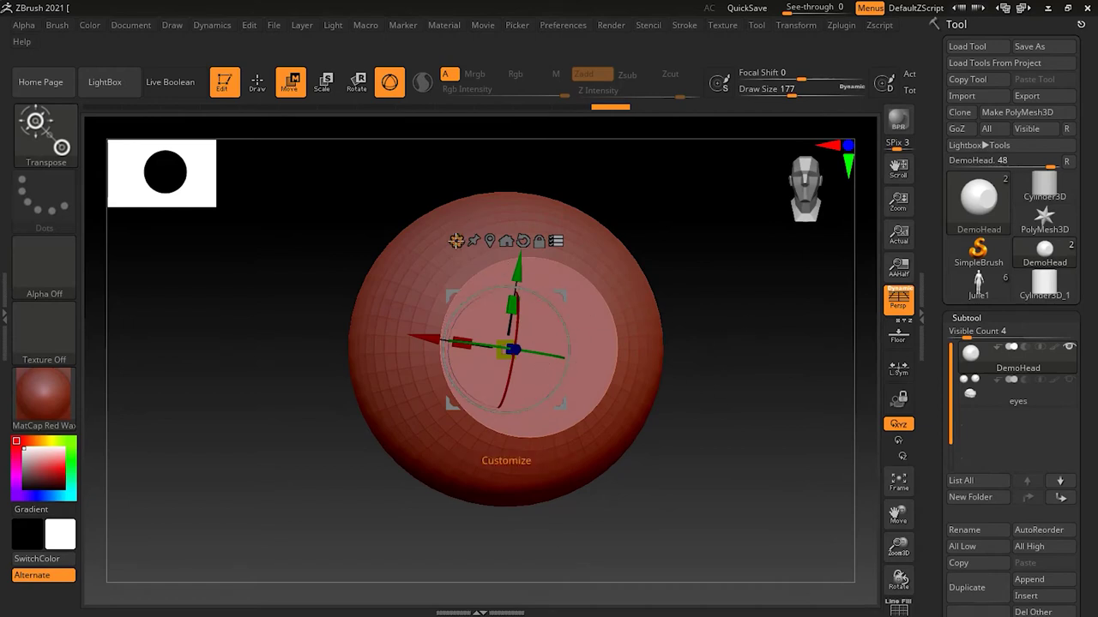
# Replace the sphere with the Cylinder 3D primitive from the gizmo's transform types.
pyautogui.click(455, 241)
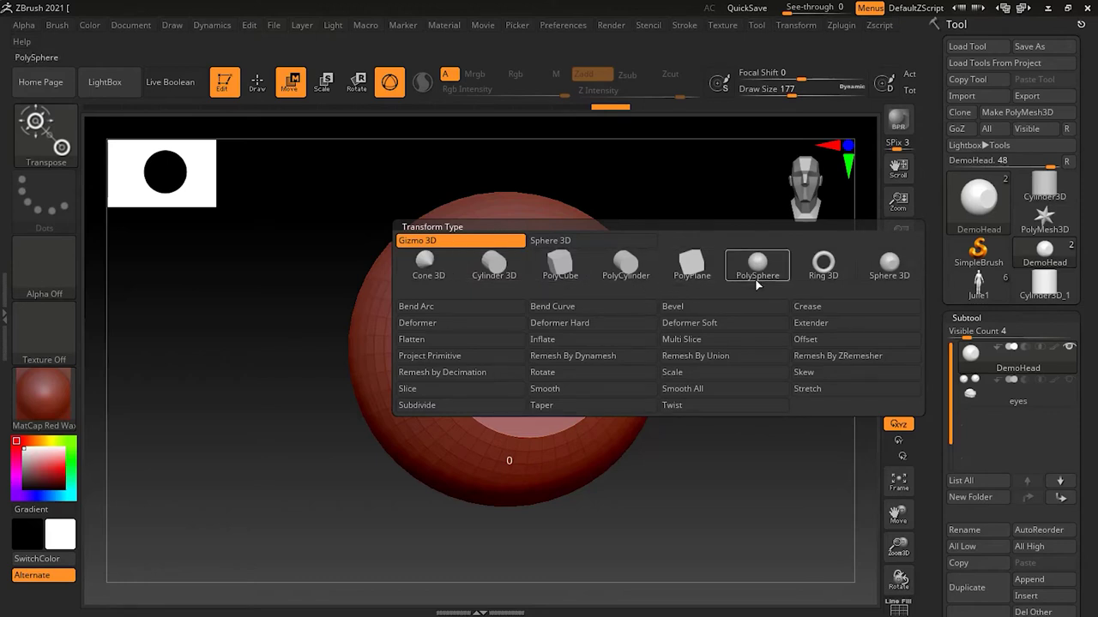
pyautogui.click(454, 241)
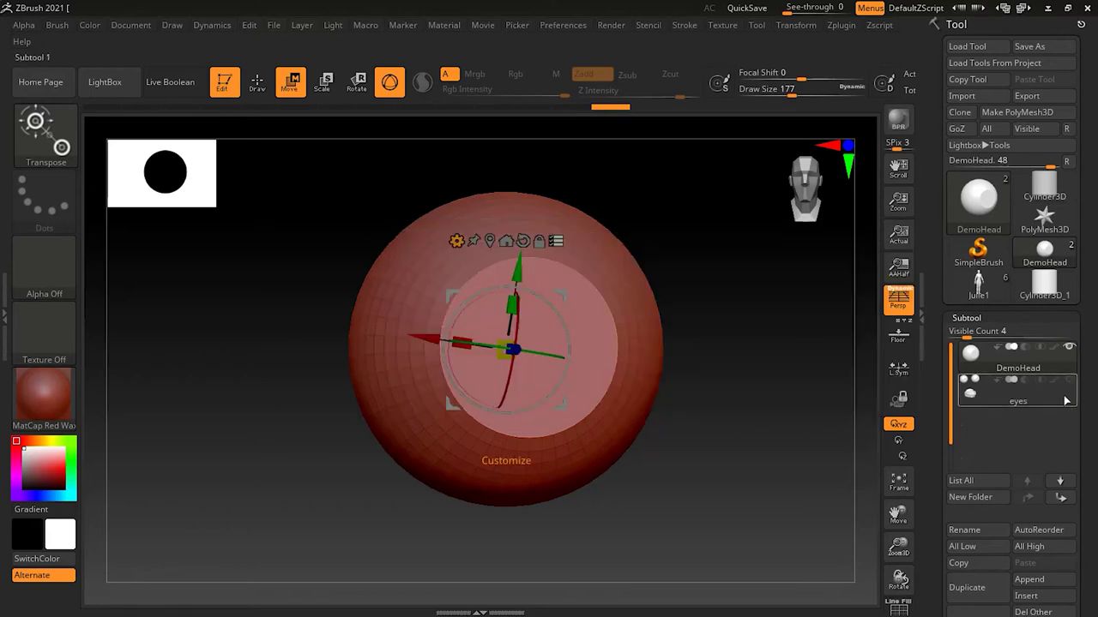
pyautogui.click(455, 241)
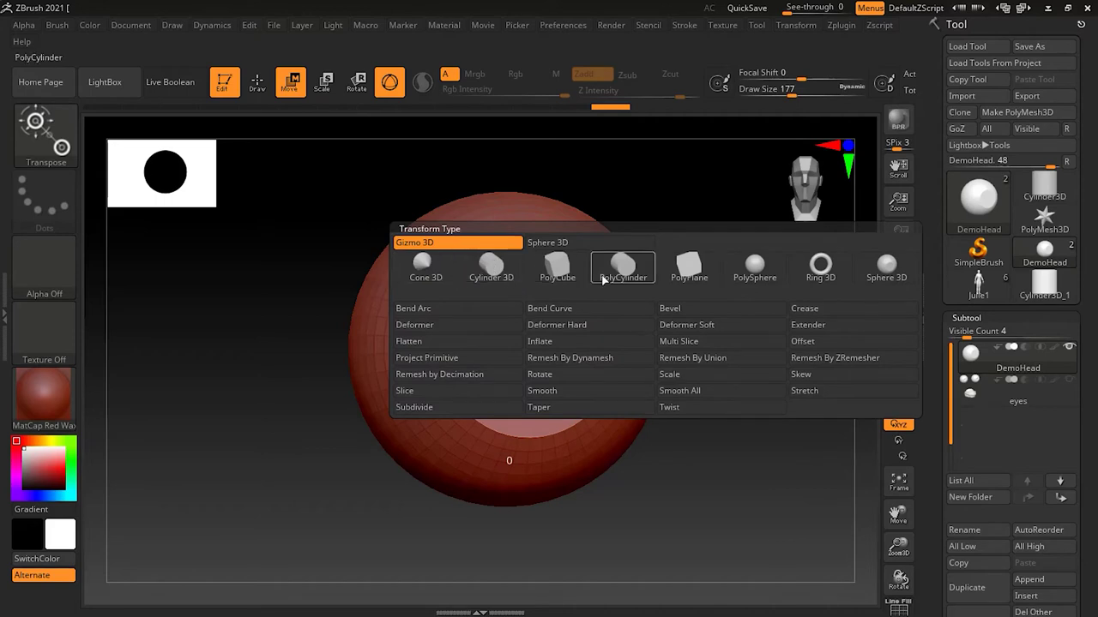
pyautogui.click(495, 275)
pyautogui.moveTo(664, 498); pyautogui.dragTo(716, 425)
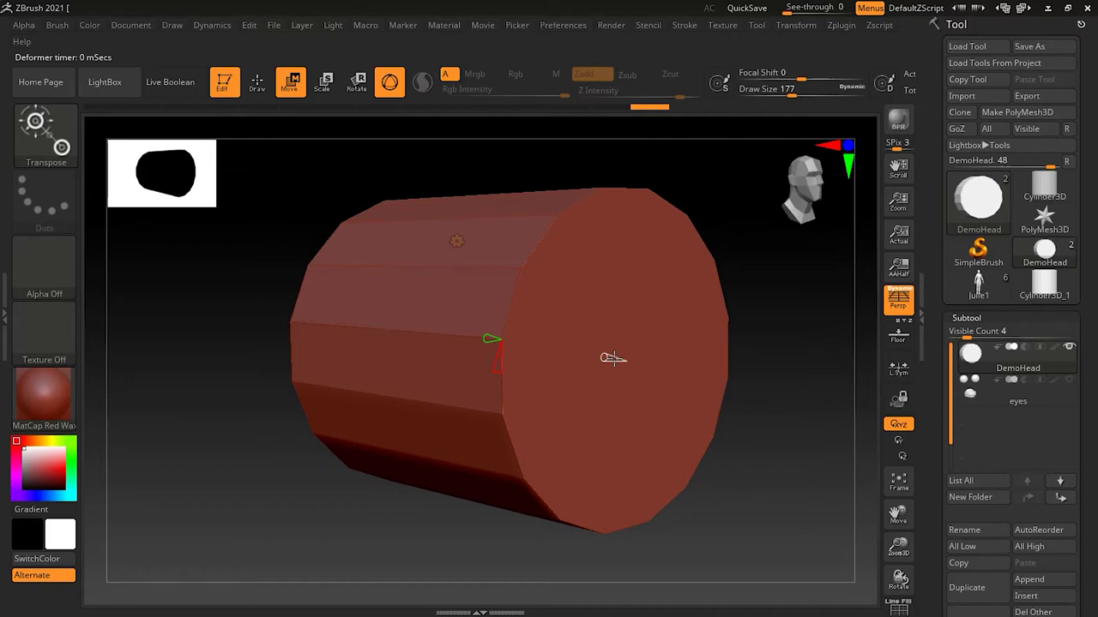
# Try hollowing the cylinder into a tube with its white Inner Radius cone handle.
pyautogui.moveTo(378, 502); pyautogui.dragTo(404, 488)
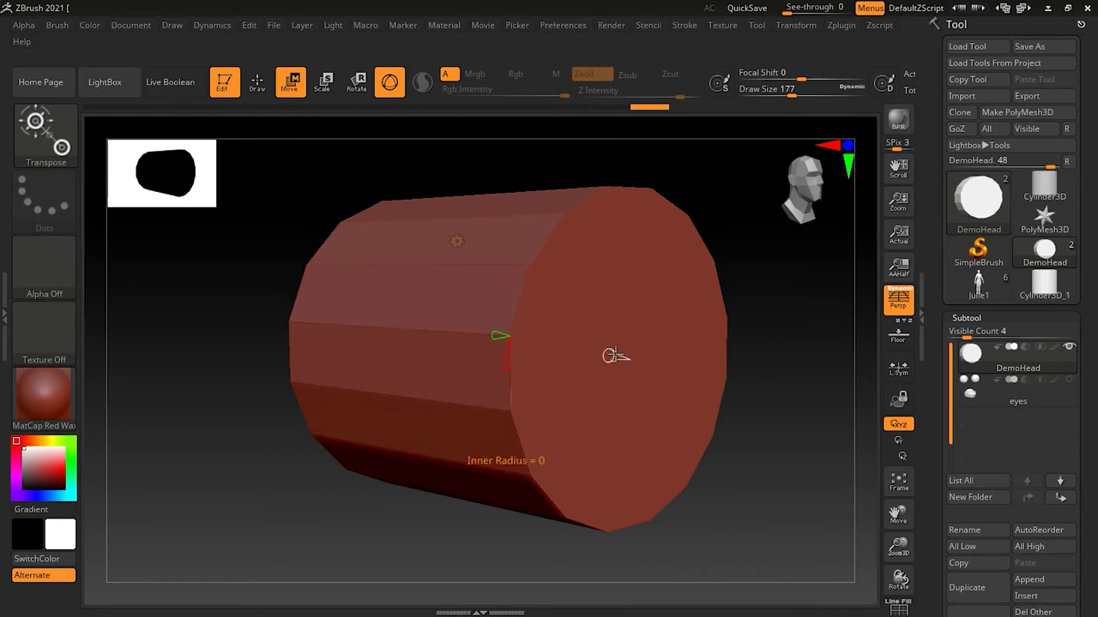
pyautogui.moveTo(608, 355); pyautogui.dragTo(569, 348)
pyautogui.moveTo(791, 448)
pyautogui.mouseDown()
pyautogui.moveTo(757, 438)
pyautogui.moveTo(781, 440)
pyautogui.mouseUp()
pyautogui.hotkey('ctrl', 'z')
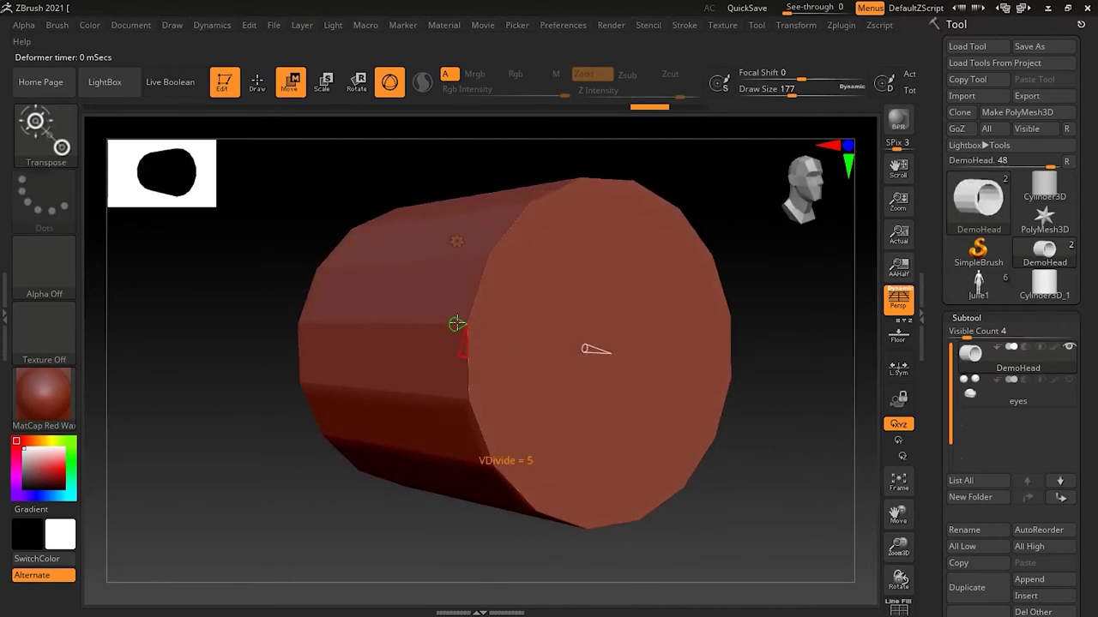
# Adjust the cylinder's VDivide with its green handle and increase its number of sides with the red handle.
pyautogui.moveTo(463, 324)
pyautogui.mouseDown()
pyautogui.moveTo(442, 321)
pyautogui.moveTo(454, 325)
pyautogui.mouseUp()
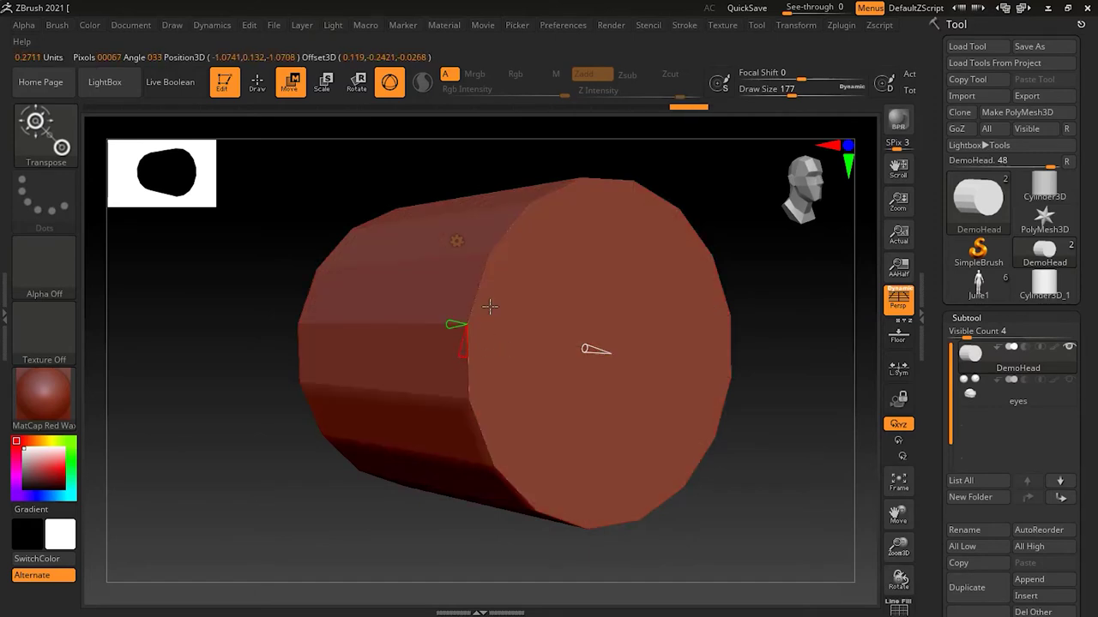
pyautogui.moveTo(463, 348)
pyautogui.moveTo(463, 348); pyautogui.dragTo(475, 378)
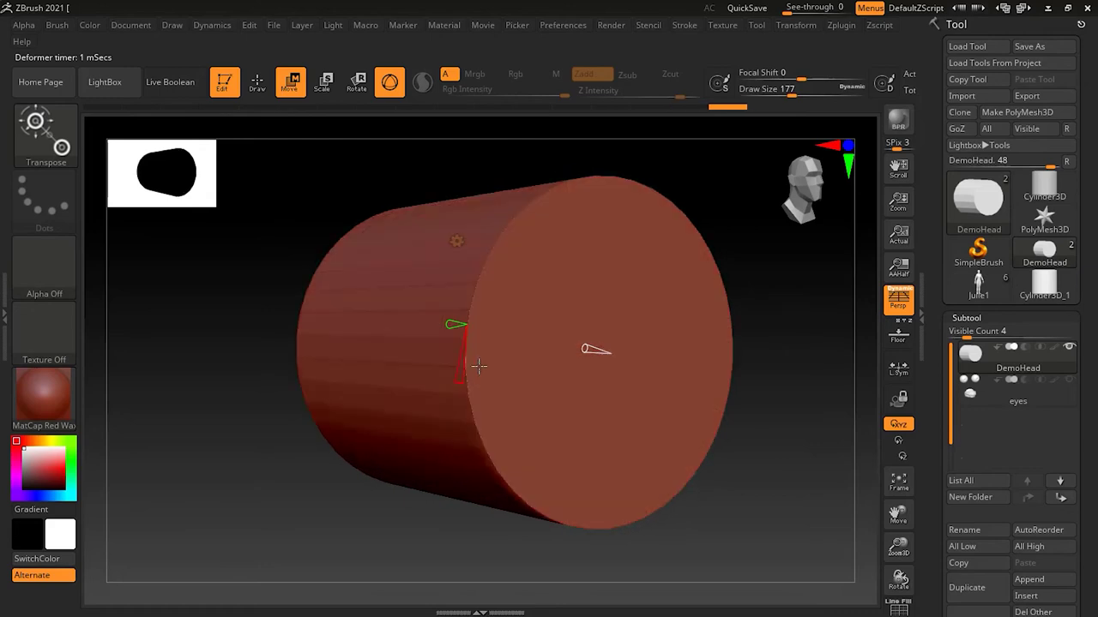
# Replace the mesh with the PolyCylinder primitive and adjust its divisions with the blue and red cone handles for smoother sides.
pyautogui.click(455, 241)
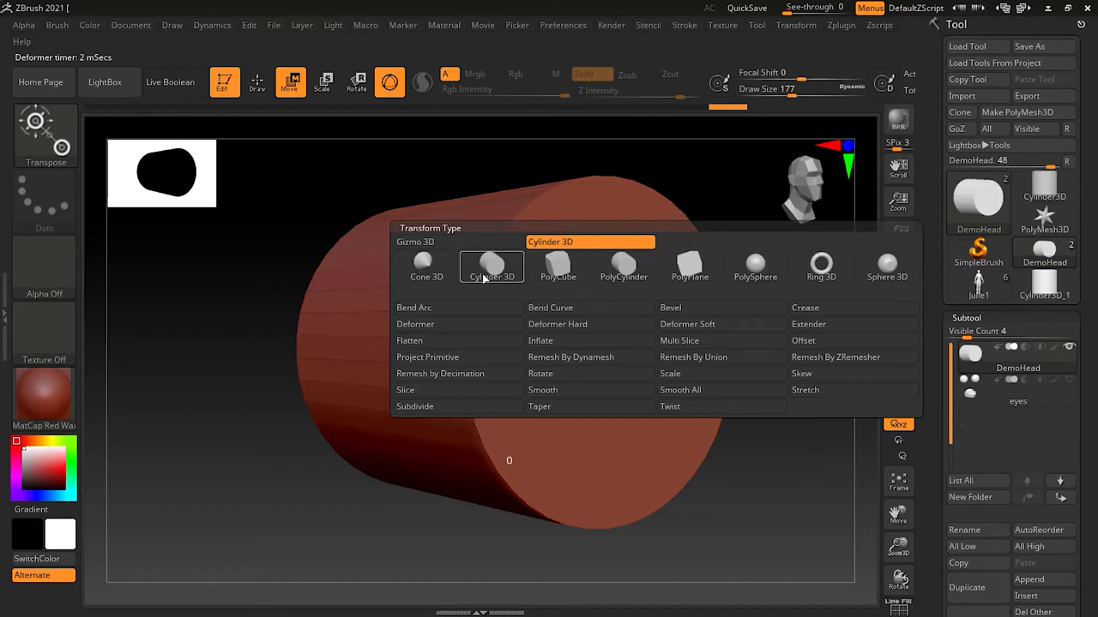
pyautogui.click(623, 273)
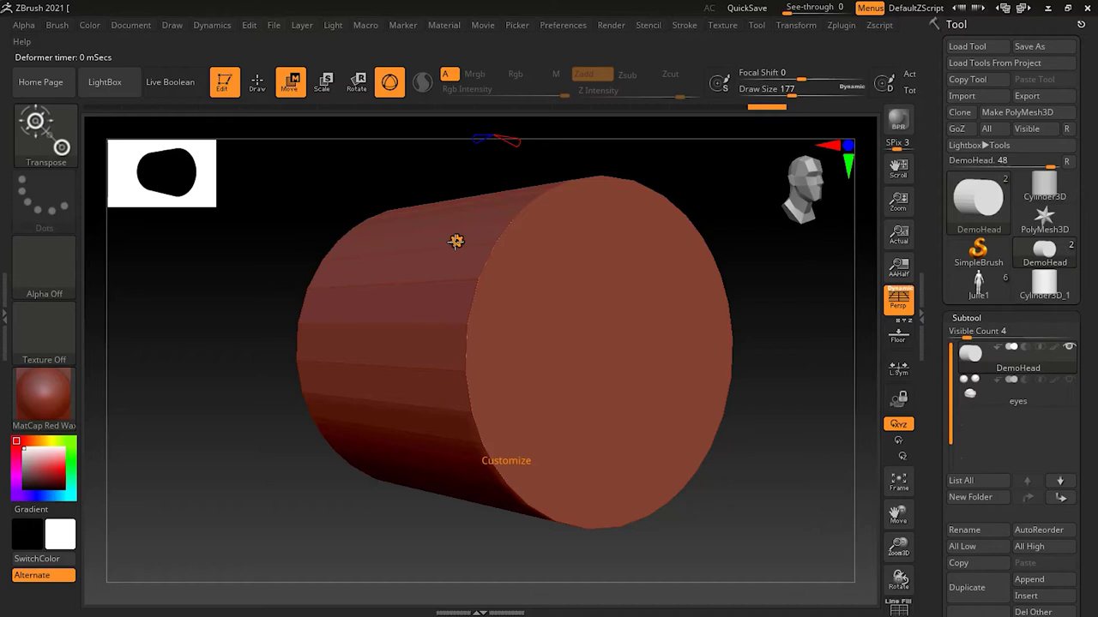
pyautogui.moveTo(740, 328)
pyautogui.mouseDown()
pyautogui.moveTo(715, 329)
pyautogui.moveTo(752, 336)
pyautogui.moveTo(717, 338)
pyautogui.mouseUp()
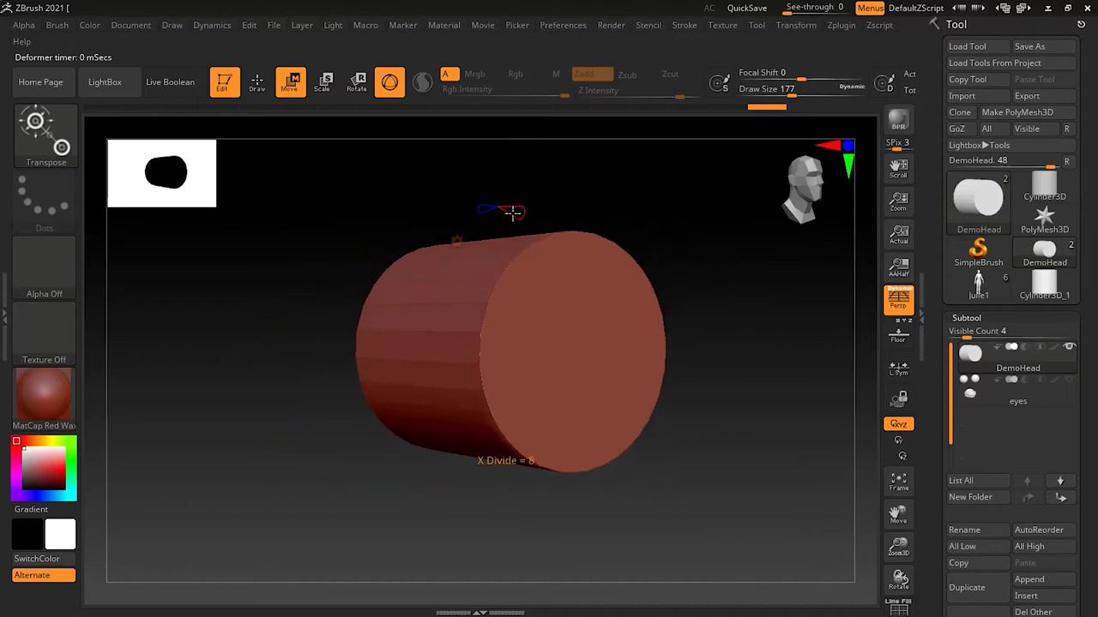
pyautogui.moveTo(476, 209); pyautogui.dragTo(517, 212)
pyautogui.moveTo(522, 212); pyautogui.dragTo(479, 208)
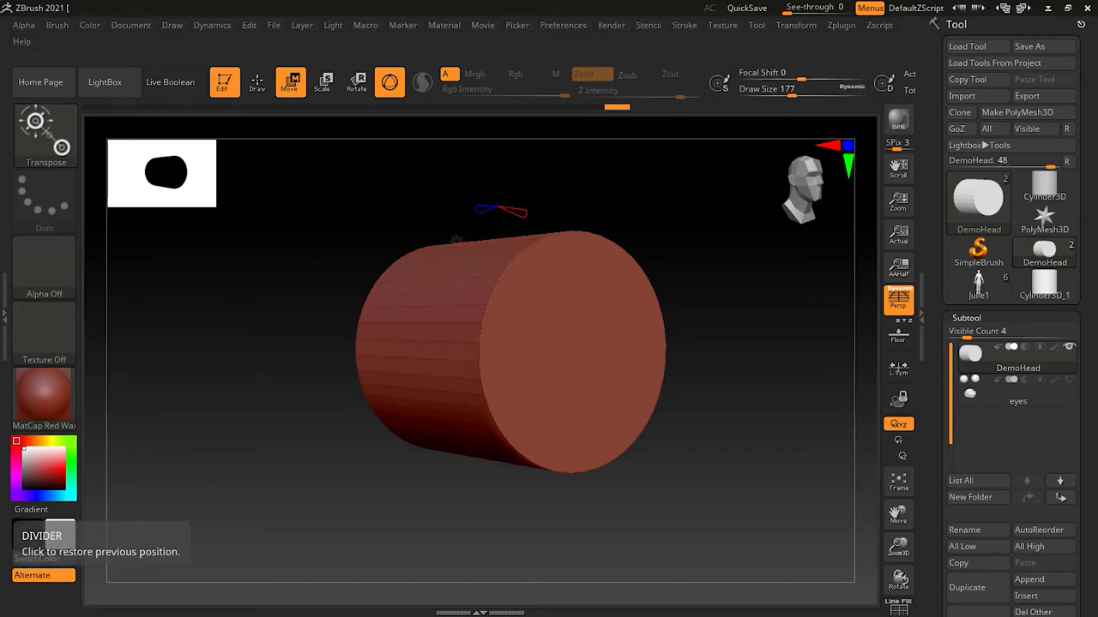
# Apply the Deformer transform type to the cylinder.
pyautogui.click(457, 240)
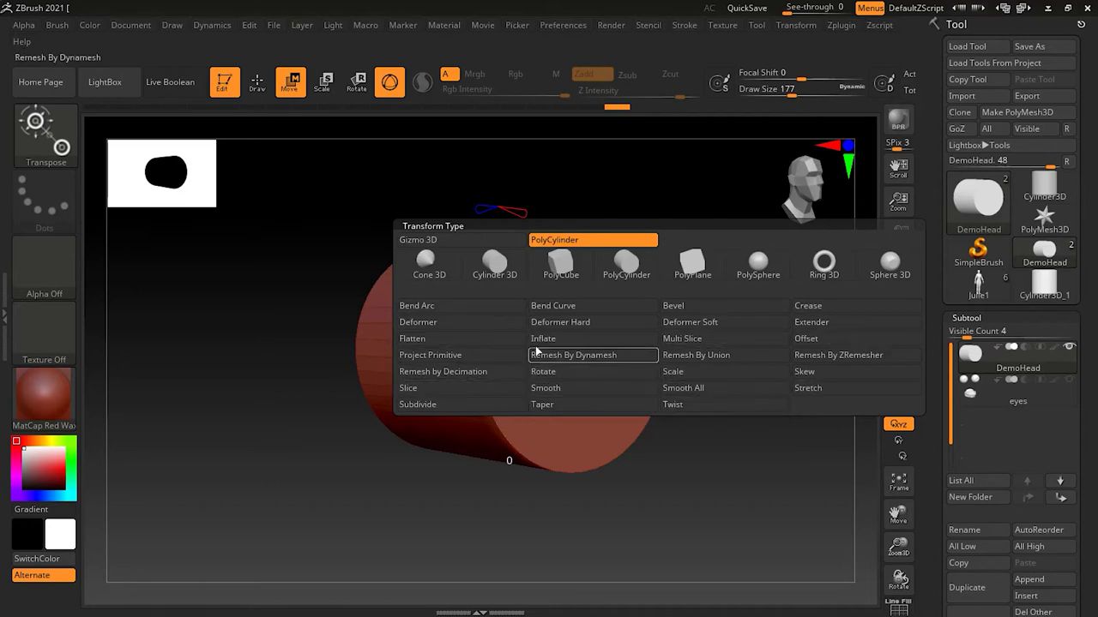
pyautogui.click(483, 324)
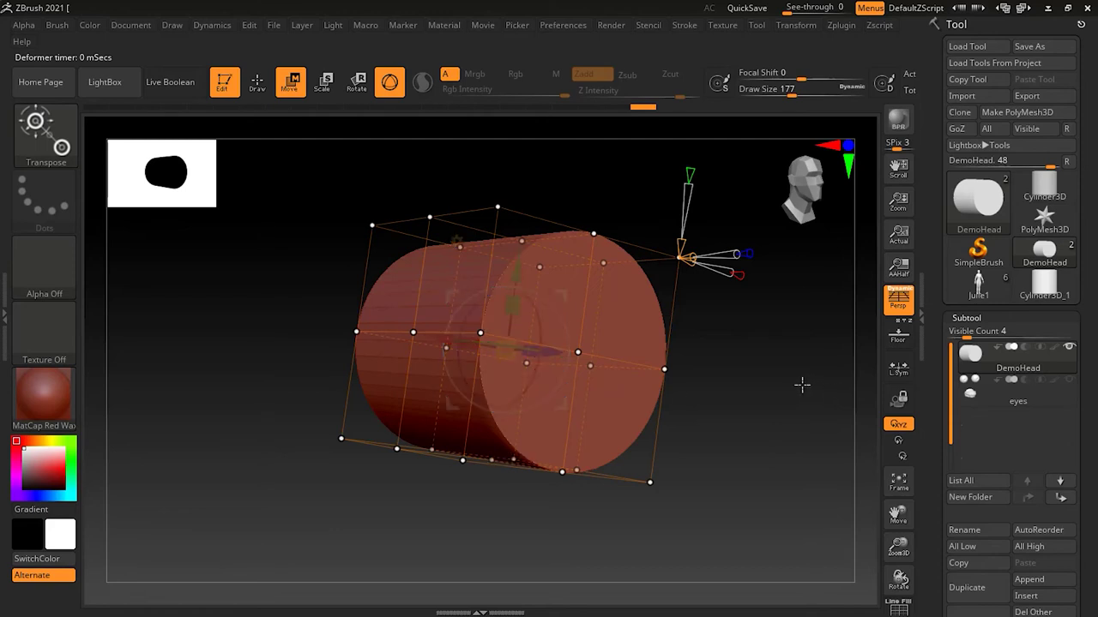
pyautogui.moveTo(753, 361); pyautogui.dragTo(738, 387)
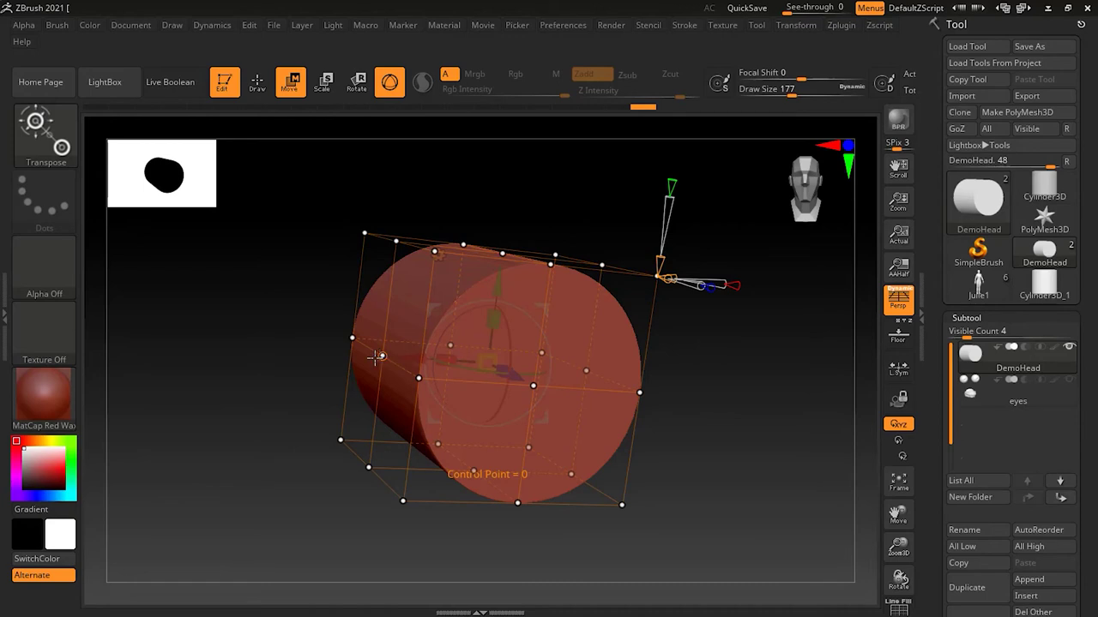
# Pull control points on the sides and top of the Deformer cage outward to distort the cylinder.
pyautogui.moveTo(383, 355); pyautogui.dragTo(267, 352)
pyautogui.moveTo(699, 404); pyautogui.dragTo(678, 411)
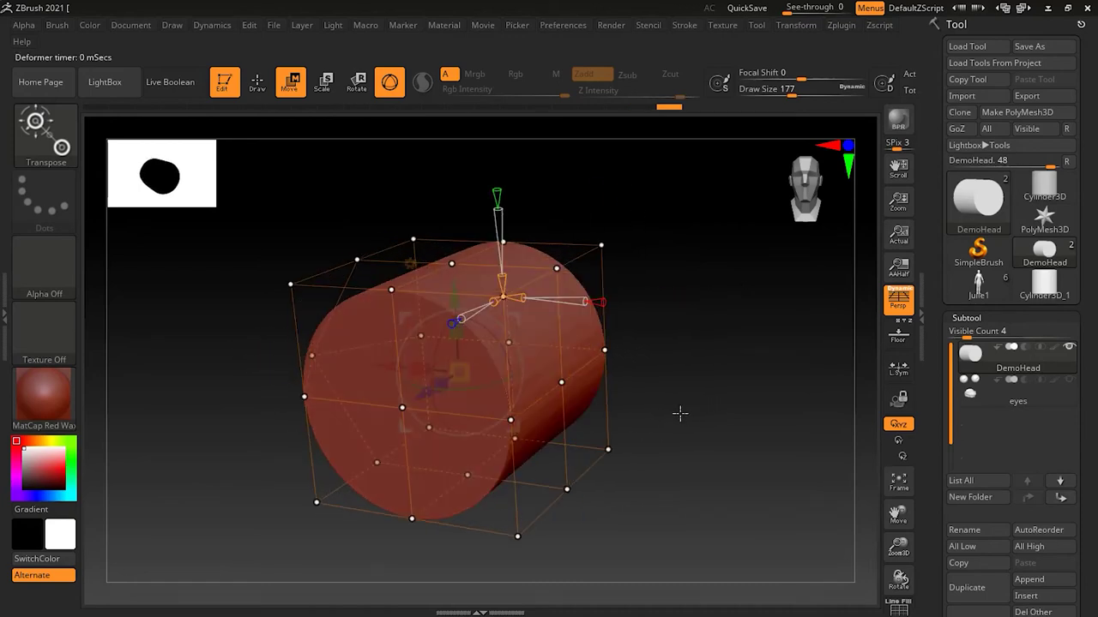
pyautogui.moveTo(561, 383); pyautogui.dragTo(648, 397)
pyautogui.keyDown('alt'); pyautogui.moveTo(715, 343); pyautogui.dragTo(755, 280); pyautogui.keyUp('alt')
pyautogui.moveTo(669, 412); pyautogui.dragTo(749, 423)
pyautogui.moveTo(514, 227); pyautogui.dragTo(529, 138)
pyautogui.keyDown('alt'); pyautogui.moveTo(747, 477); pyautogui.dragTo(700, 351); pyautogui.keyUp('alt')
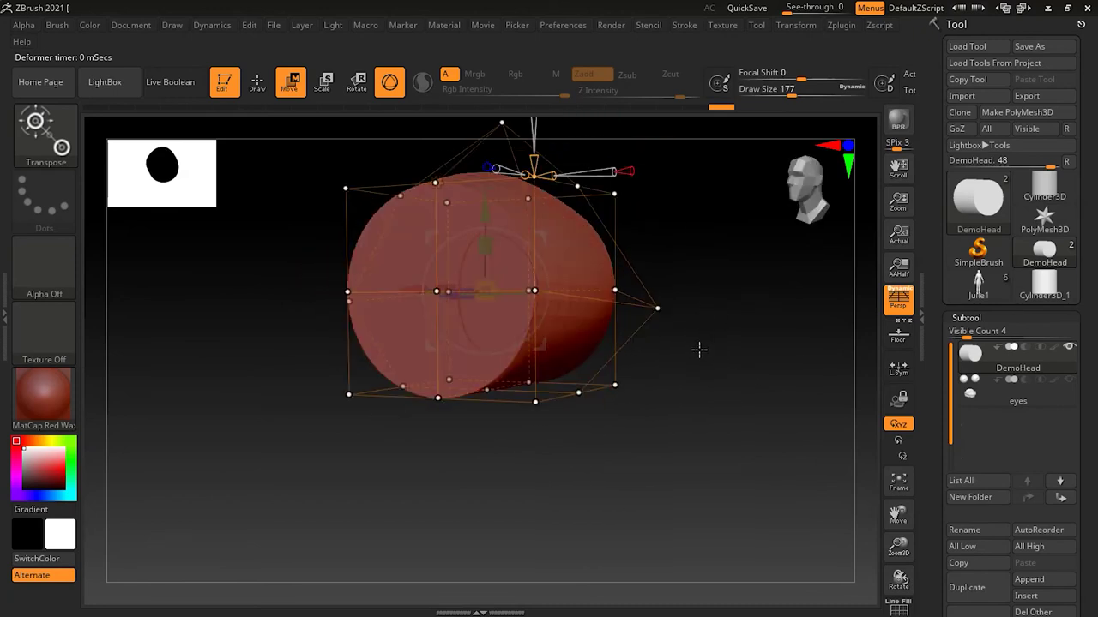
# Adjust the Deformer cage's settings with its red and green cone handles.
pyautogui.moveTo(628, 171); pyautogui.dragTo(543, 174)
pyautogui.moveTo(643, 188); pyautogui.dragTo(621, 251)
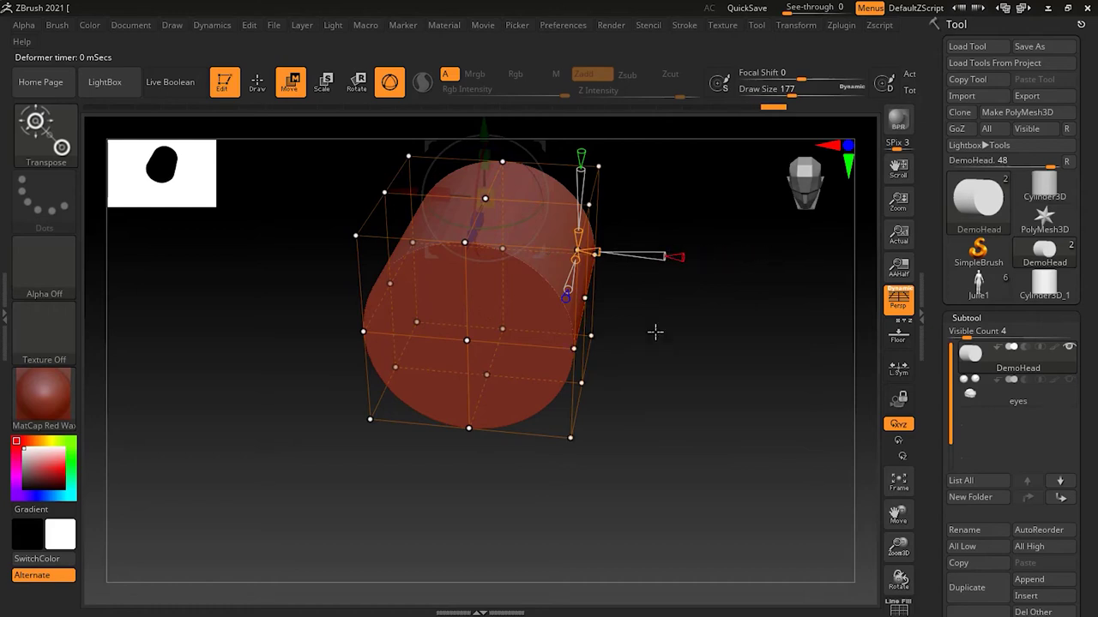
pyautogui.moveTo(582, 159); pyautogui.dragTo(569, 183)
pyautogui.moveTo(679, 410); pyautogui.dragTo(696, 380)
# Reshape the cylinder by moving Deformer control points on its side and front, and accept the deformation.
pyautogui.moveTo(506, 319); pyautogui.dragTo(545, 399)
pyautogui.moveTo(387, 278); pyautogui.dragTo(267, 263)
pyautogui.moveTo(406, 228); pyautogui.dragTo(433, 273)
pyautogui.moveTo(460, 429); pyautogui.dragTo(584, 302)
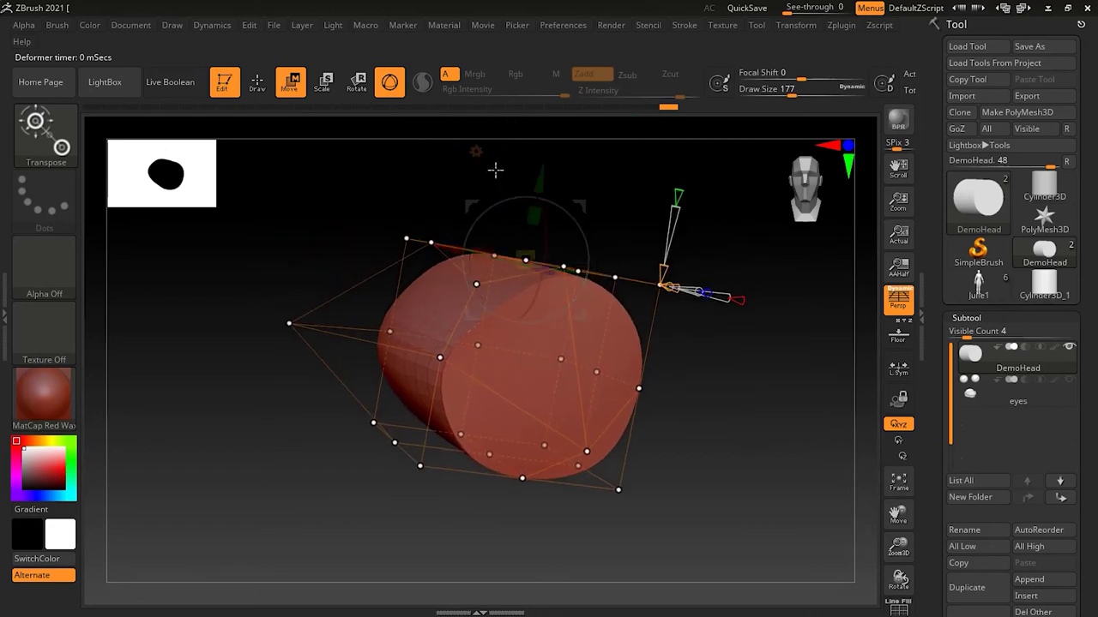
pyautogui.click(475, 150)
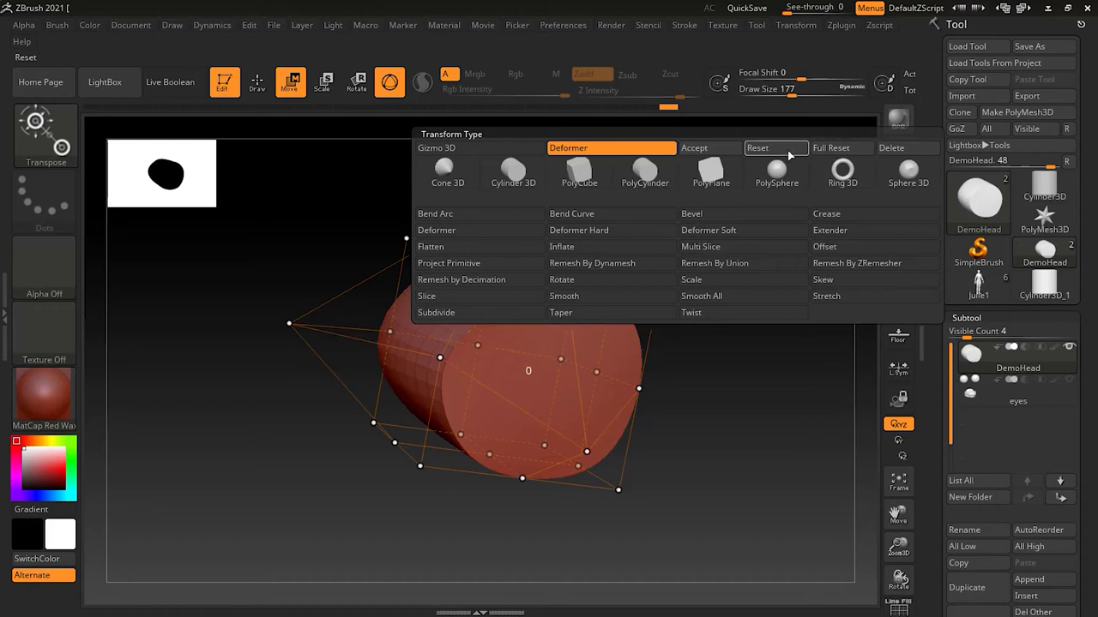
pyautogui.click(695, 148)
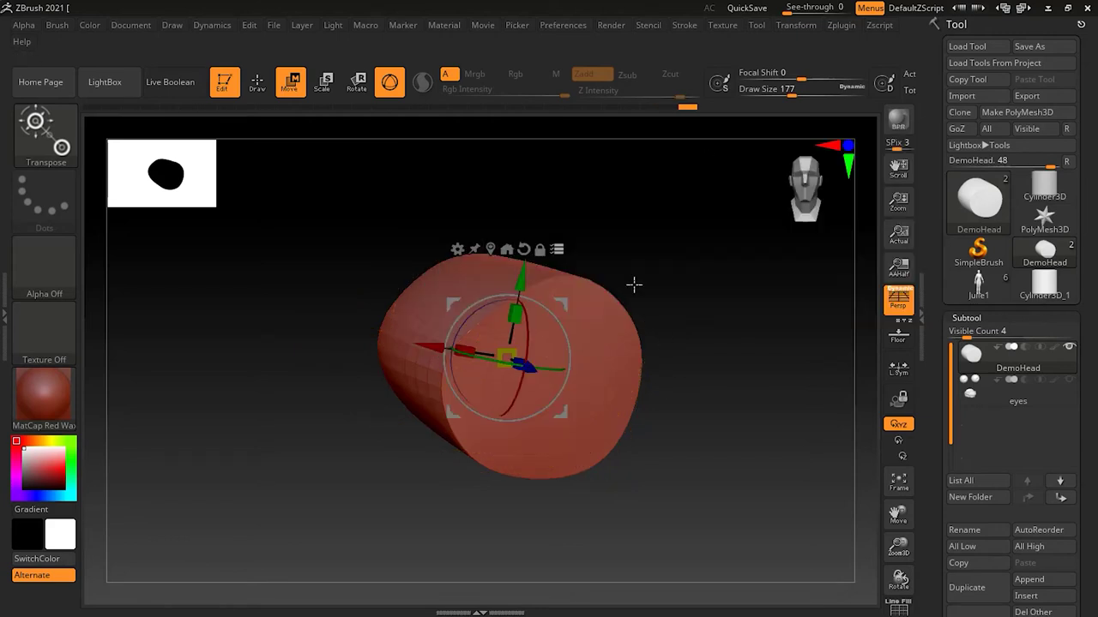
# Apply the Inflate transform type to the deformed cylinder.
pyautogui.moveTo(742, 337); pyautogui.dragTo(665, 361)
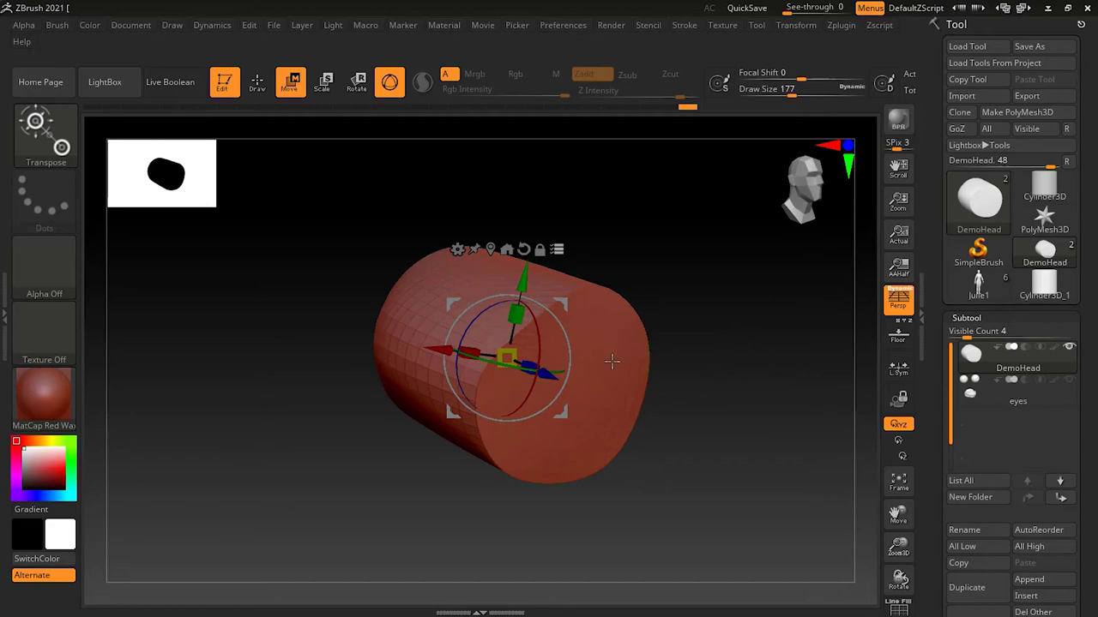
pyautogui.click(457, 249)
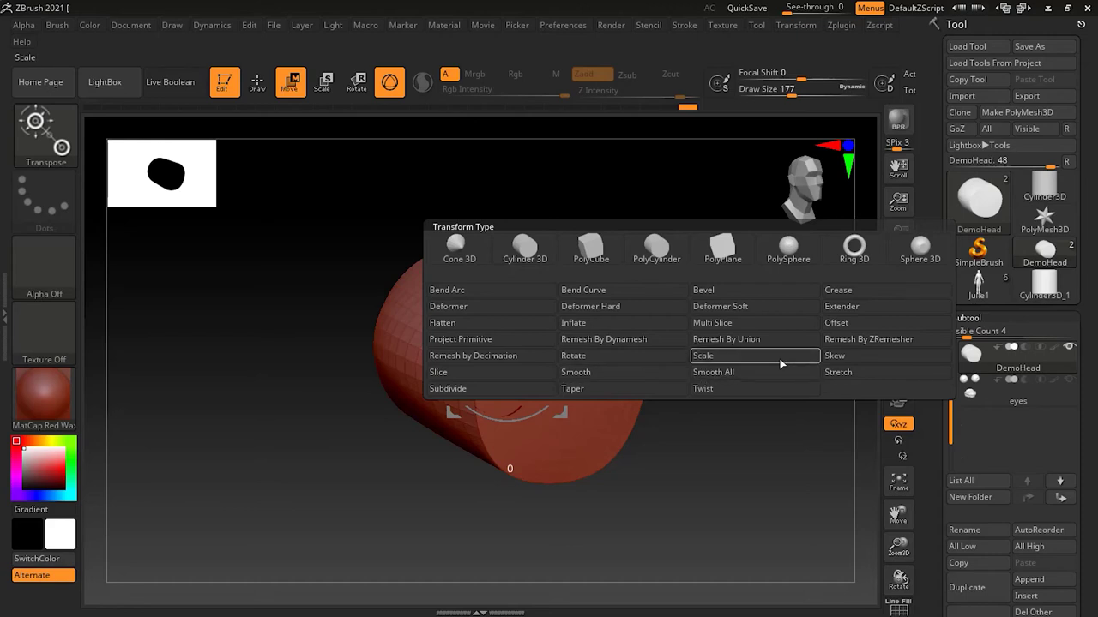
pyautogui.click(641, 321)
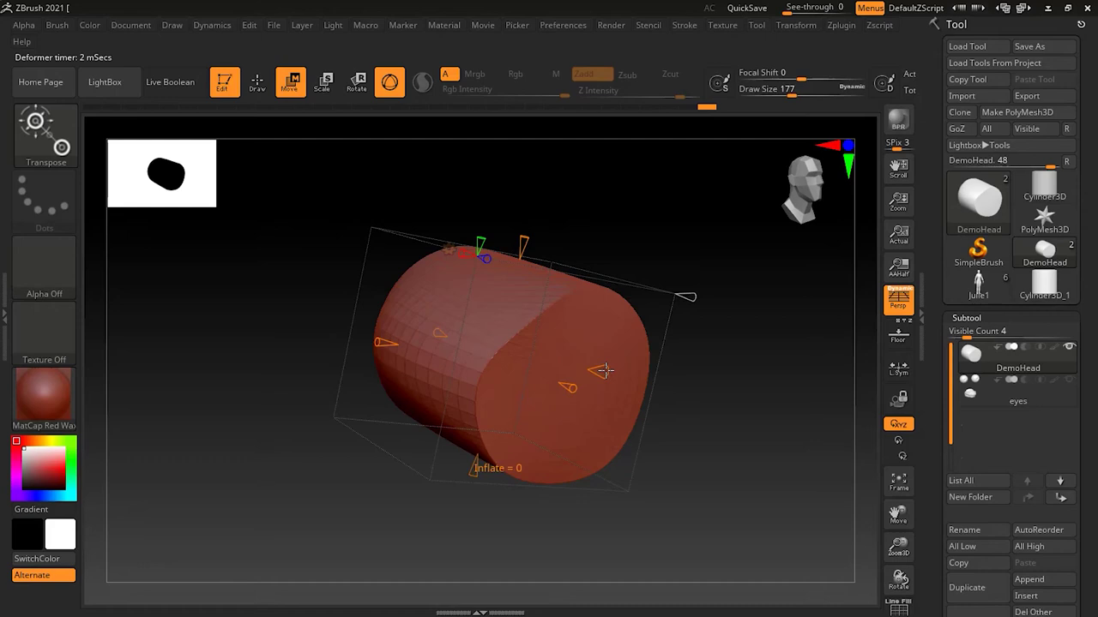
# Try inflating the cylinder from several sides with the orange cone handles, and reset the Inflate deformer.
pyautogui.moveTo(378, 341); pyautogui.dragTo(351, 340)
pyautogui.moveTo(701, 418); pyautogui.dragTo(666, 414)
pyautogui.moveTo(649, 375); pyautogui.dragTo(602, 371)
pyautogui.moveTo(509, 237); pyautogui.dragTo(512, 199)
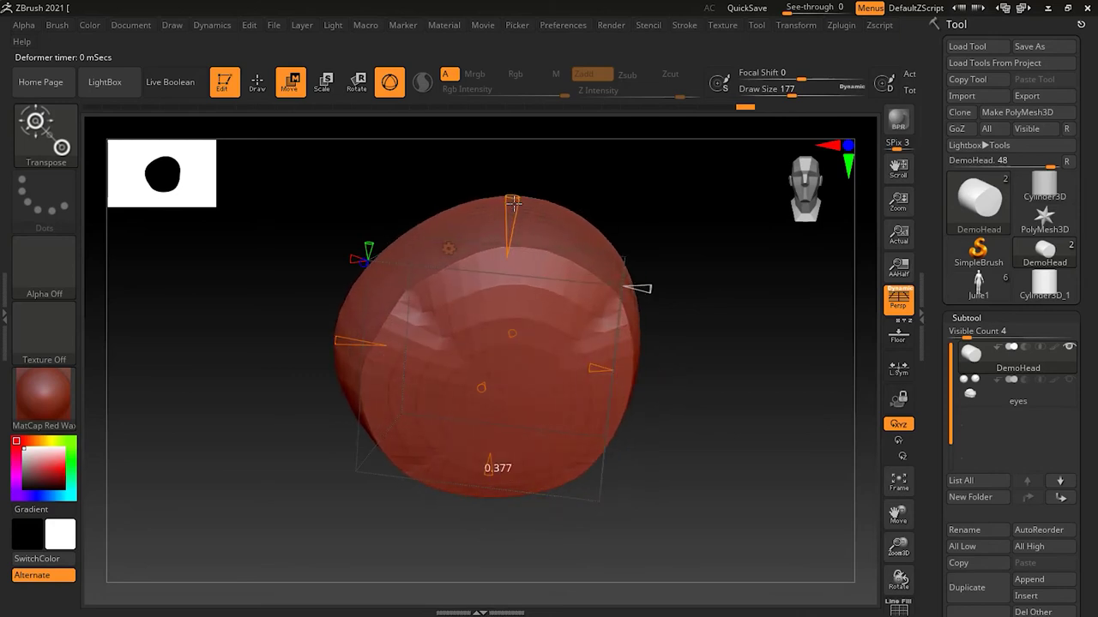
pyautogui.moveTo(757, 465); pyautogui.dragTo(793, 467)
pyautogui.moveTo(607, 380); pyautogui.dragTo(689, 397)
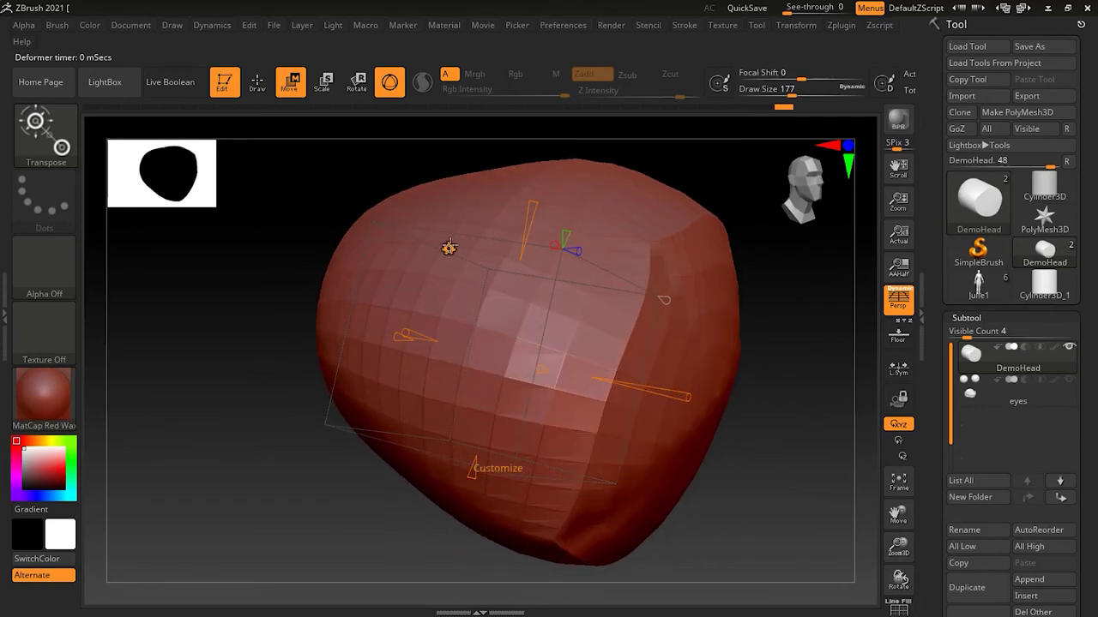
pyautogui.click(449, 248)
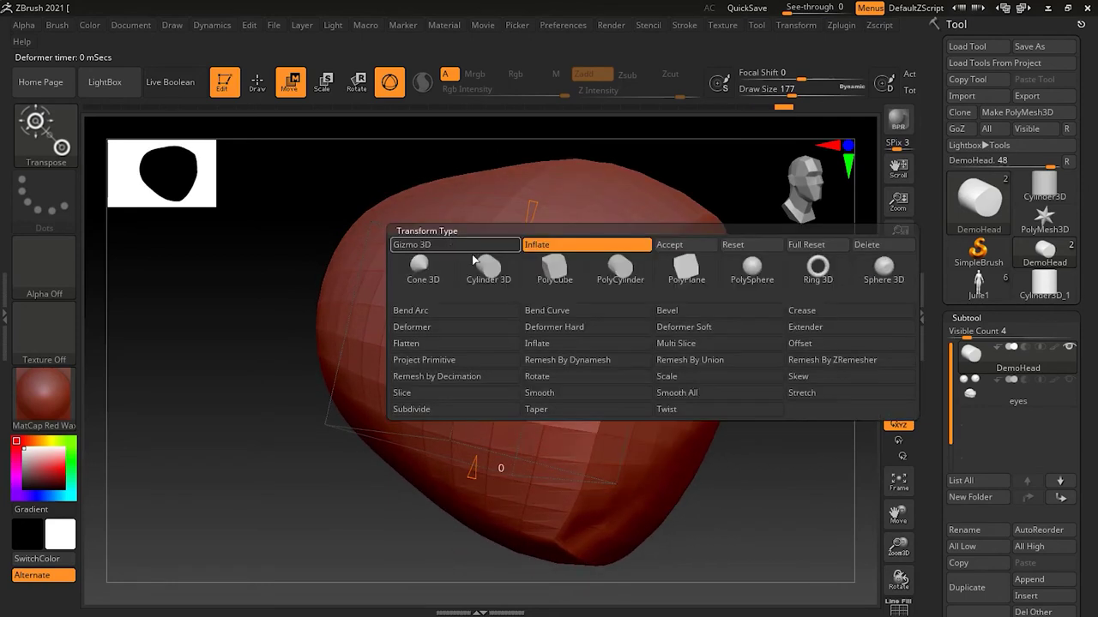
pyautogui.click(761, 246)
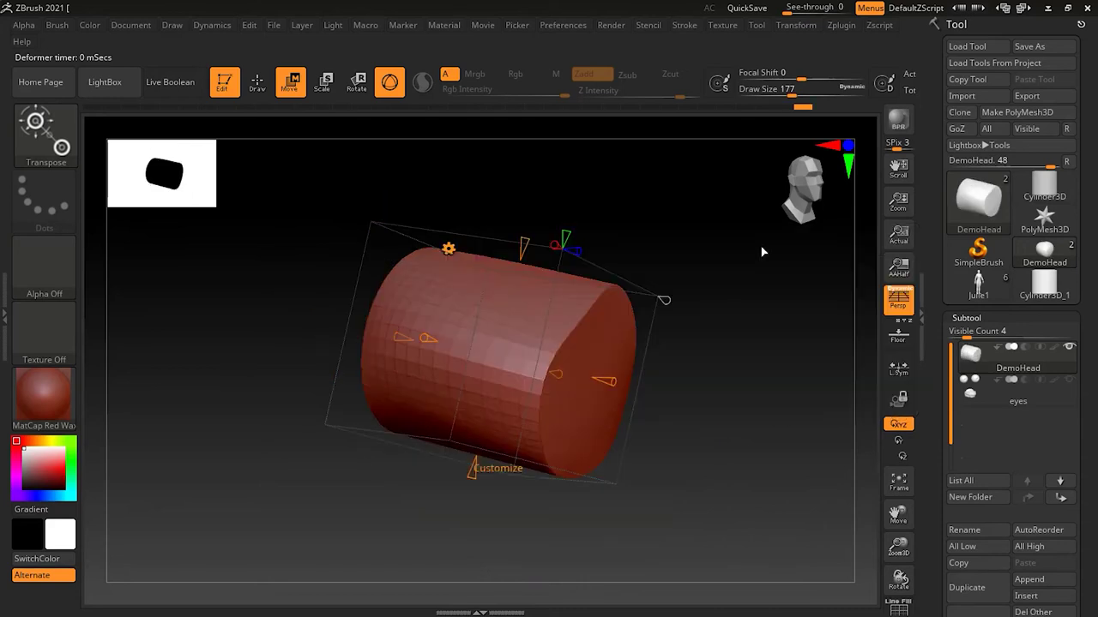
# Apply the Bend Curve transform type to the cylinder, and try bending and twisting it from its side control point.
pyautogui.click(449, 248)
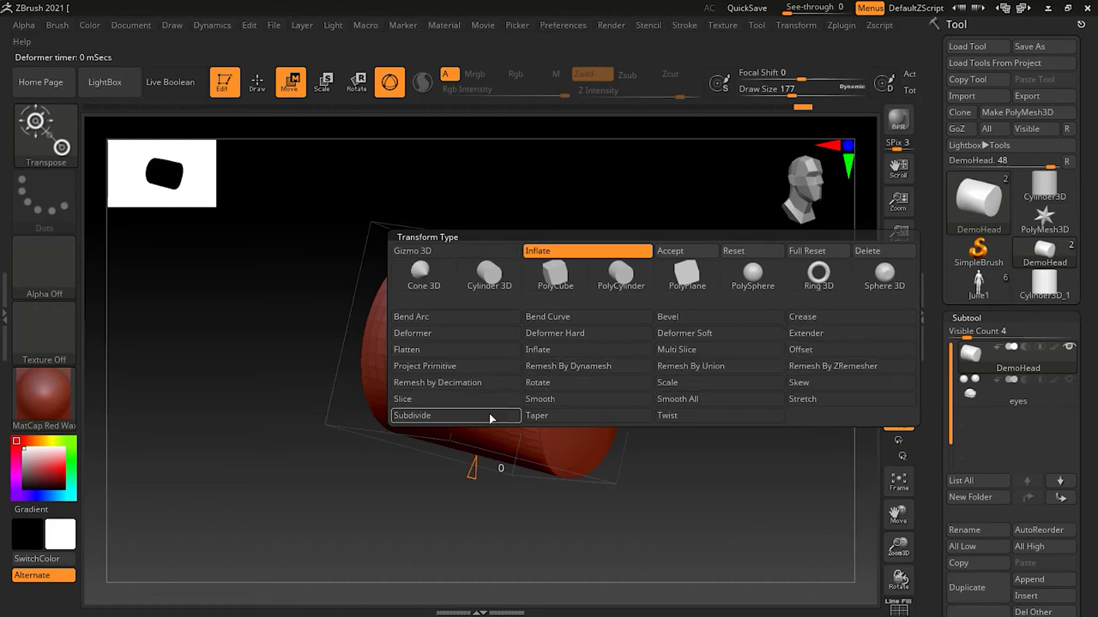
pyautogui.click(588, 319)
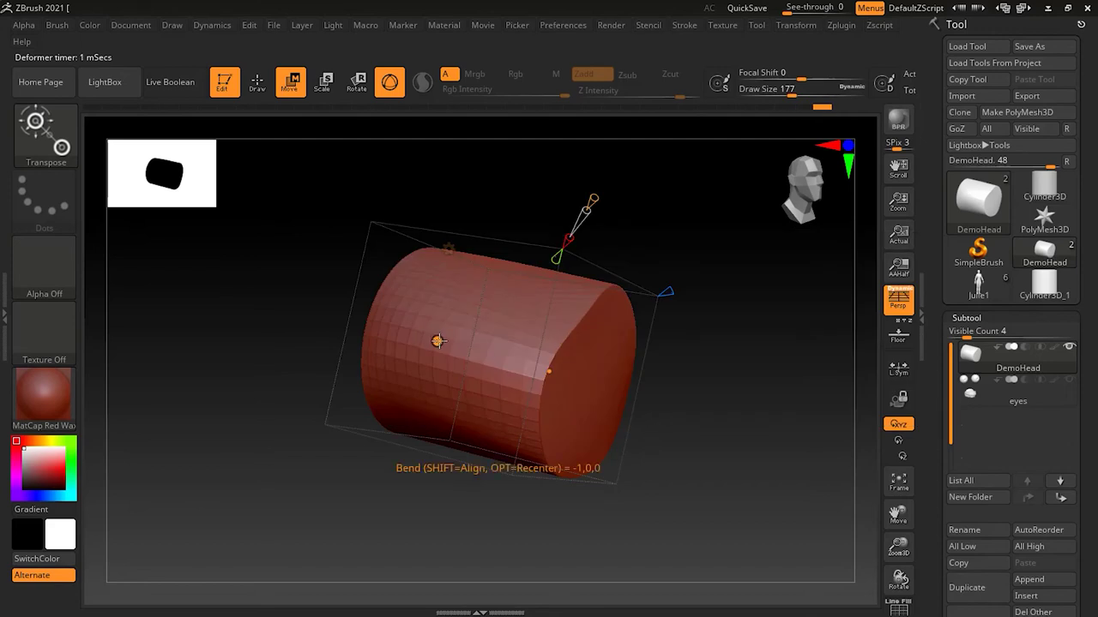
pyautogui.moveTo(438, 341); pyautogui.dragTo(420, 321)
pyautogui.moveTo(461, 286)
pyautogui.mouseDown()
pyautogui.moveTo(464, 321)
pyautogui.moveTo(463, 294)
pyautogui.moveTo(463, 318)
pyautogui.moveTo(463, 307)
pyautogui.mouseUp()
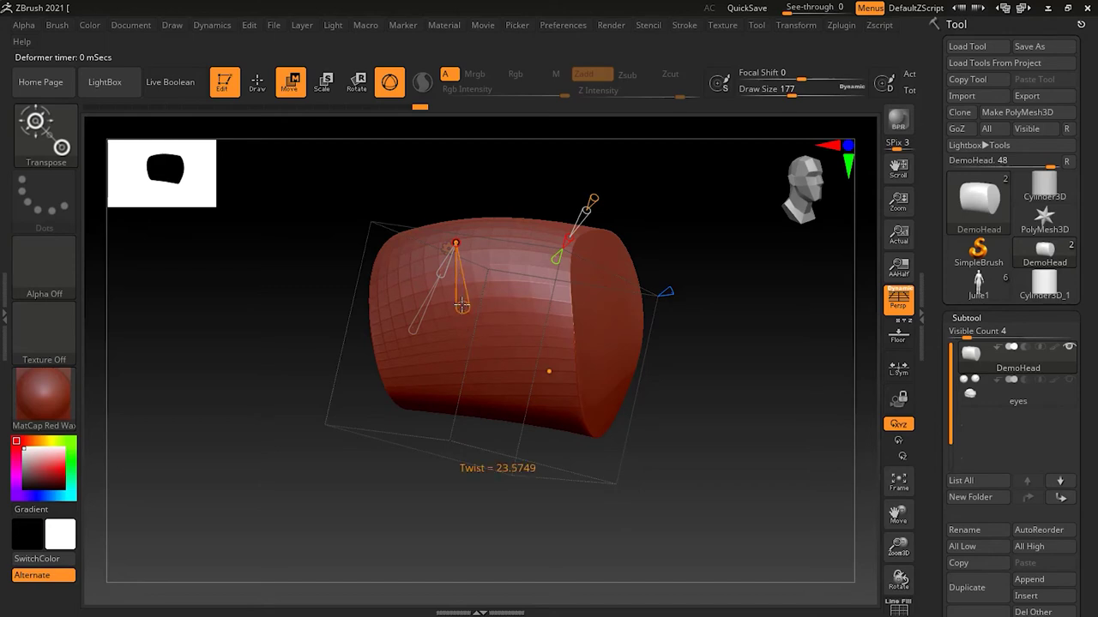
# Try adding control points with Bend Curve's orange cone handle, and undo the changes to the cylinder.
pyautogui.moveTo(741, 266); pyautogui.dragTo(661, 335)
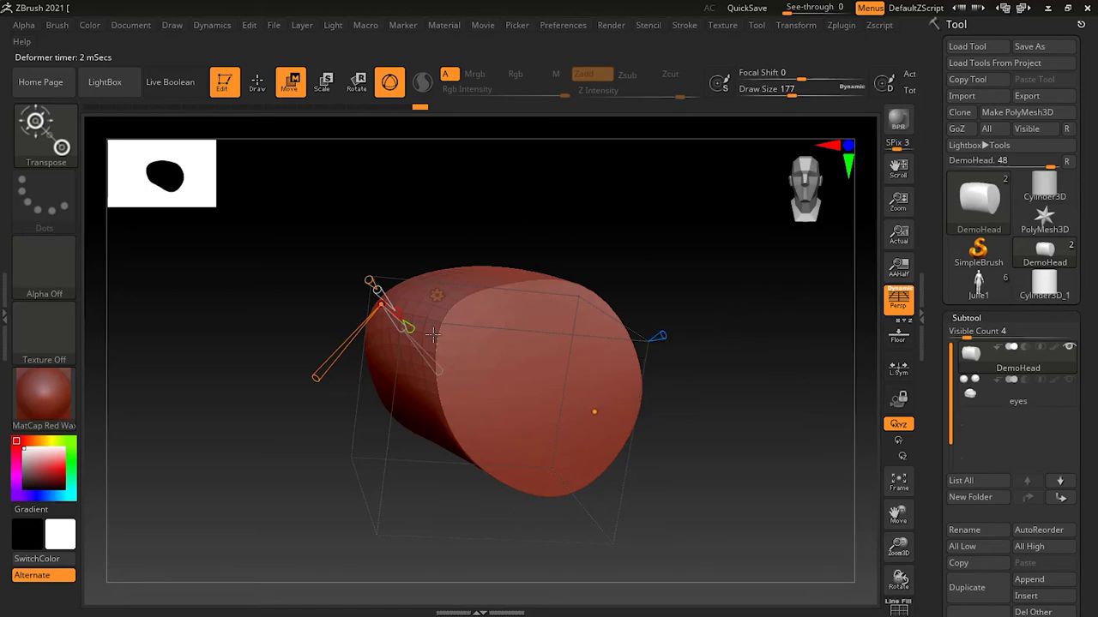
pyautogui.moveTo(305, 422); pyautogui.dragTo(329, 411)
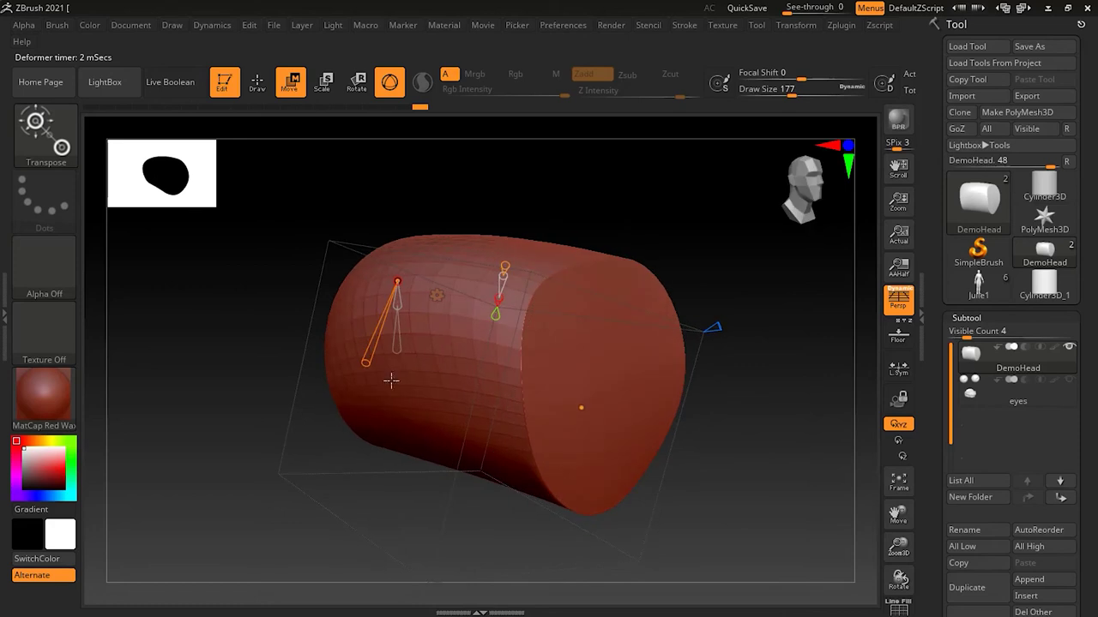
pyautogui.moveTo(505, 262)
pyautogui.mouseDown()
pyautogui.moveTo(512, 237)
pyautogui.moveTo(516, 249)
pyautogui.mouseUp()
pyautogui.moveTo(713, 471); pyautogui.dragTo(736, 473)
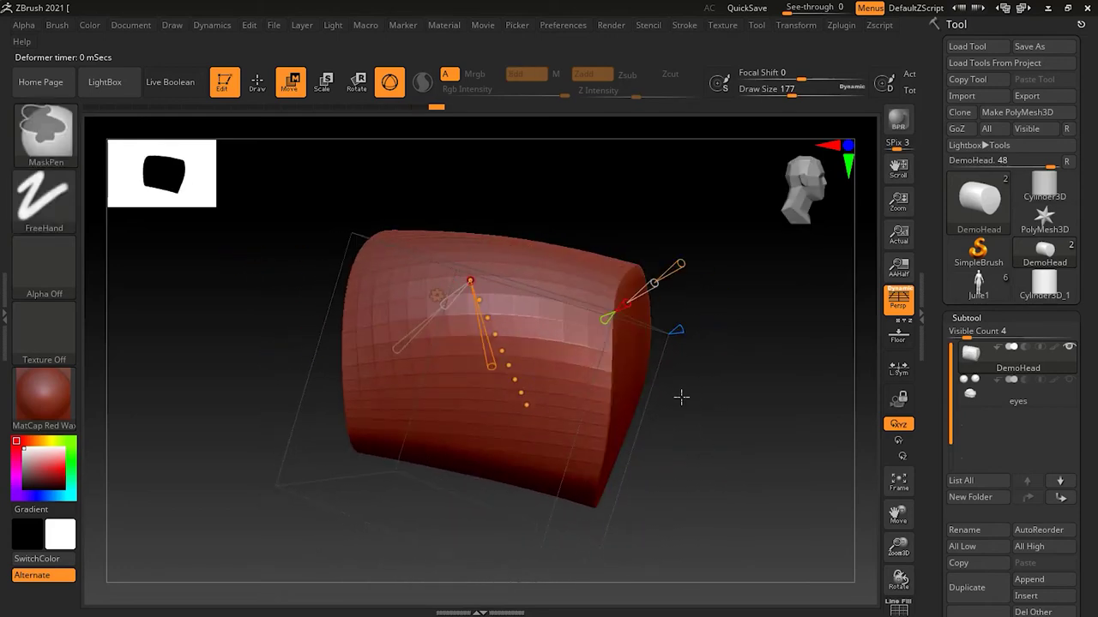
pyautogui.hotkey('ctrl', 'z')
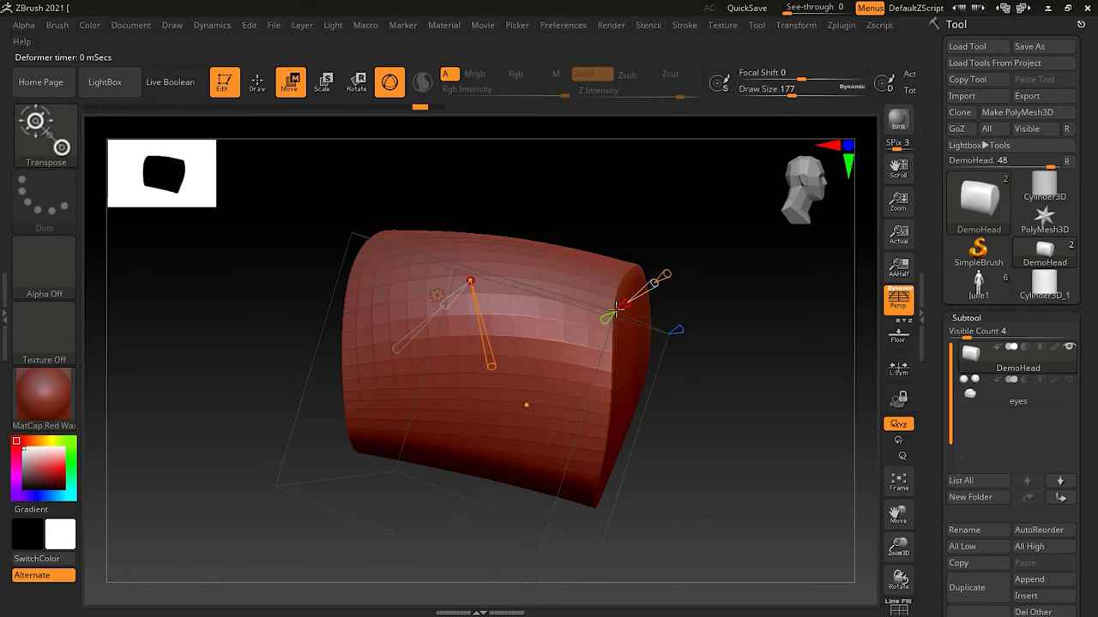
pyautogui.press('2')
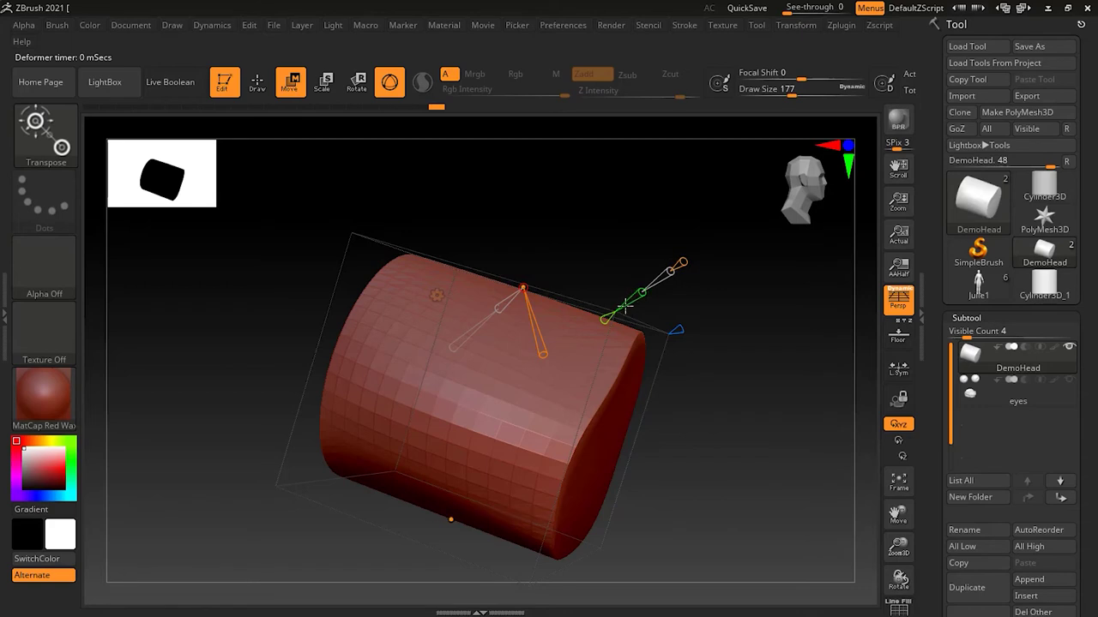
# Adjust the Bend Curve's axis, resolution and smoothness with its cone handles to get a row of control points along the cylinder.
pyautogui.moveTo(683, 262); pyautogui.dragTo(696, 250)
pyautogui.moveTo(633, 299); pyautogui.dragTo(667, 258)
pyautogui.click(596, 315)
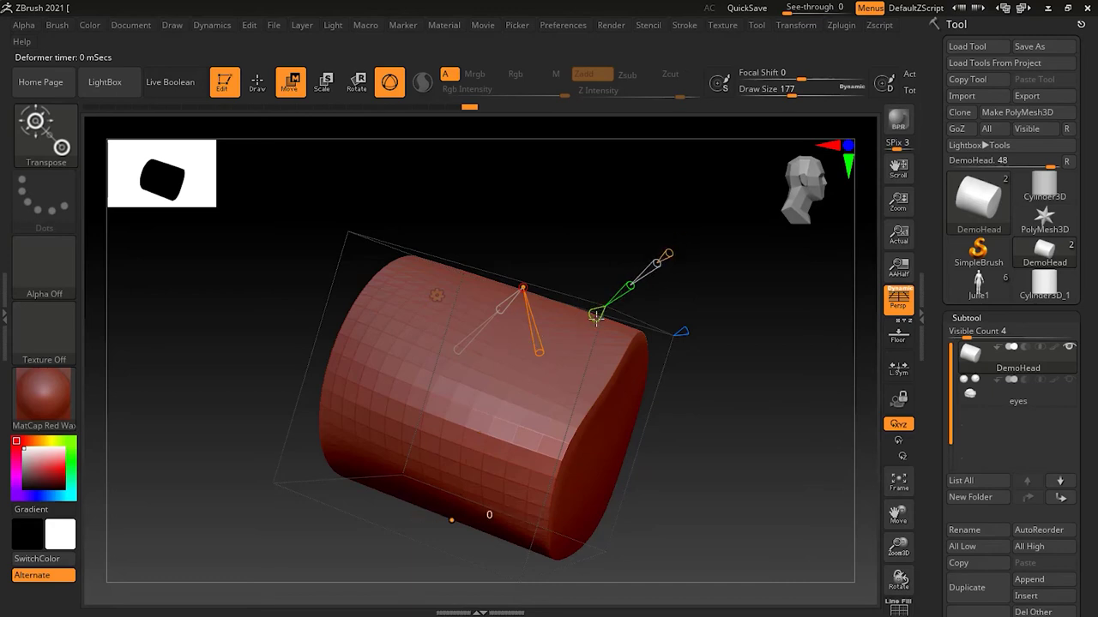
pyautogui.moveTo(596, 315)
pyautogui.mouseDown()
pyautogui.moveTo(652, 282)
pyautogui.moveTo(614, 300)
pyautogui.mouseUp()
pyautogui.moveTo(650, 266); pyautogui.dragTo(679, 252)
pyautogui.moveTo(690, 339)
pyautogui.mouseDown()
pyautogui.moveTo(698, 350)
pyautogui.moveTo(727, 315)
pyautogui.moveTo(707, 340)
pyautogui.moveTo(735, 338)
pyautogui.mouseUp()
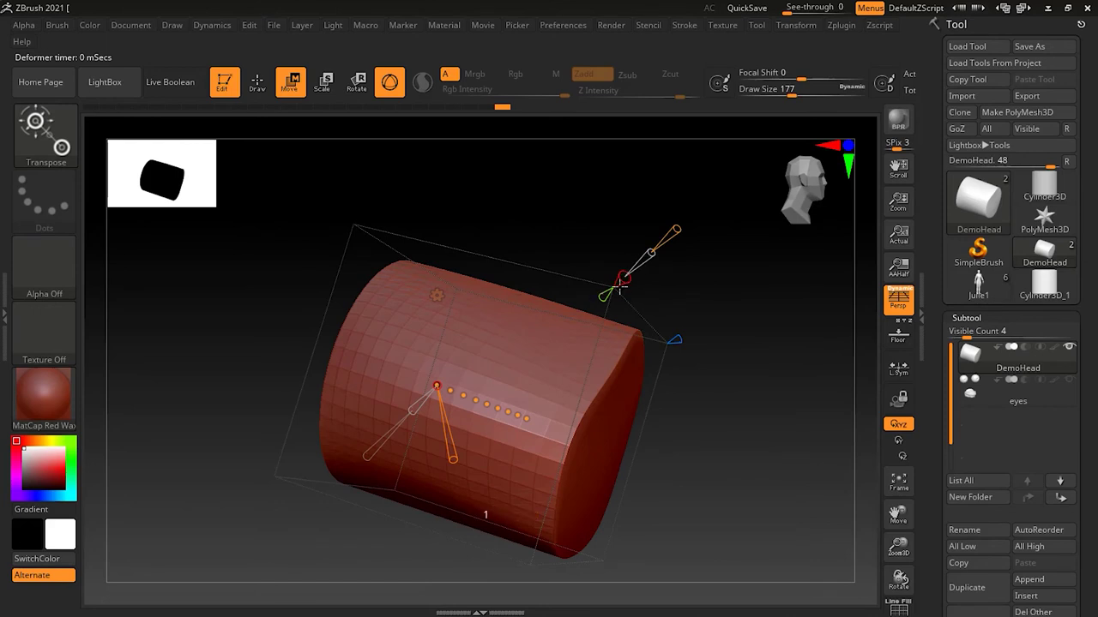
pyautogui.moveTo(633, 276); pyautogui.dragTo(671, 253)
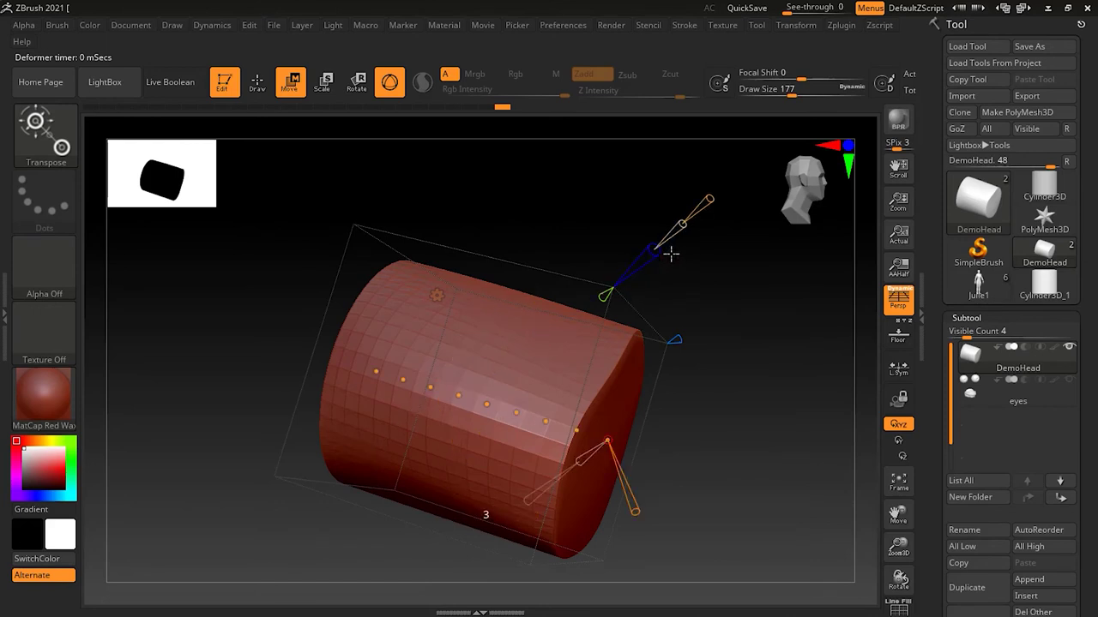
# Bend and stretch the cylinder's middle and front end by moving the Bend Curve control points there.
pyautogui.moveTo(744, 388)
pyautogui.mouseDown()
pyautogui.moveTo(689, 374)
pyautogui.moveTo(742, 397)
pyautogui.mouseUp()
pyautogui.moveTo(398, 376)
pyautogui.moveTo(399, 376)
pyautogui.mouseDown()
pyautogui.moveTo(417, 335)
pyautogui.moveTo(403, 397)
pyautogui.mouseUp()
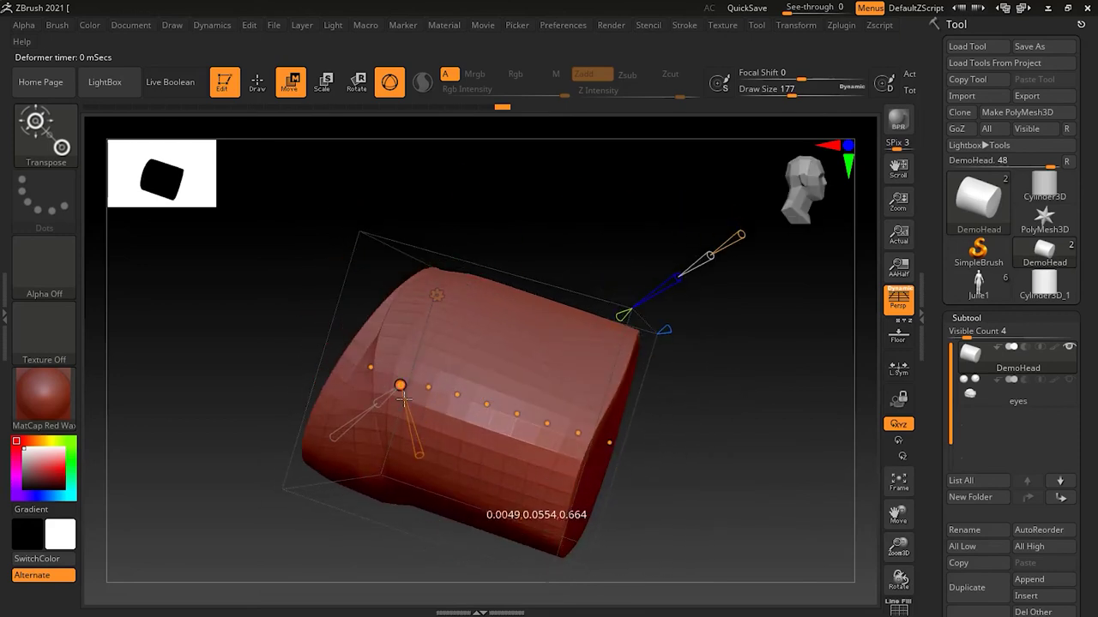
pyautogui.moveTo(419, 453)
pyautogui.mouseDown()
pyautogui.moveTo(423, 461)
pyautogui.moveTo(419, 452)
pyautogui.mouseUp()
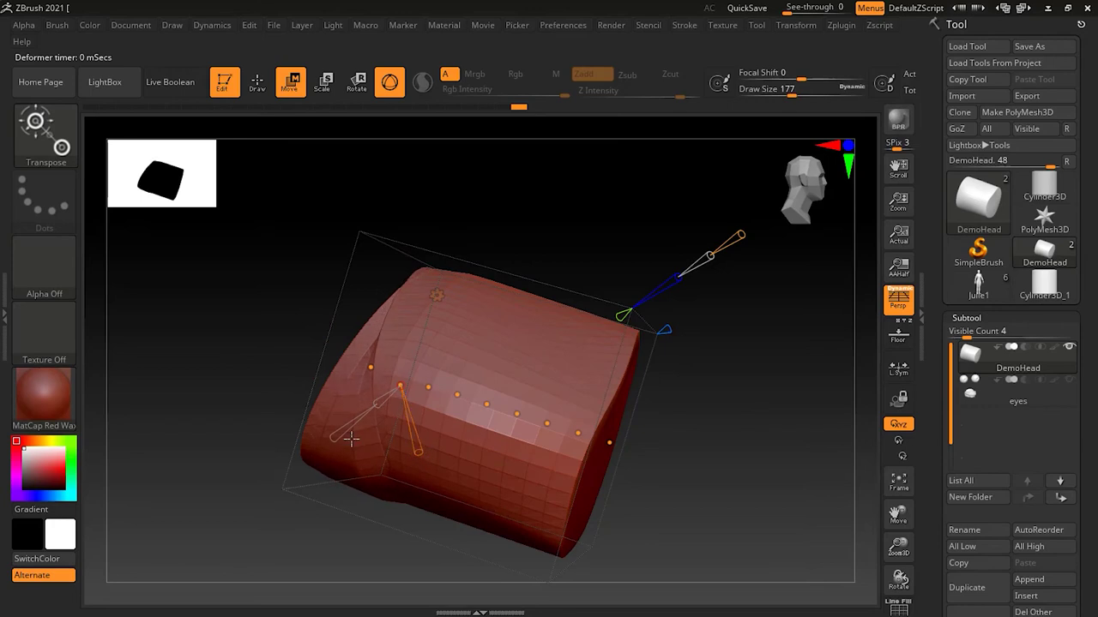
pyautogui.moveTo(428, 385); pyautogui.dragTo(553, 388)
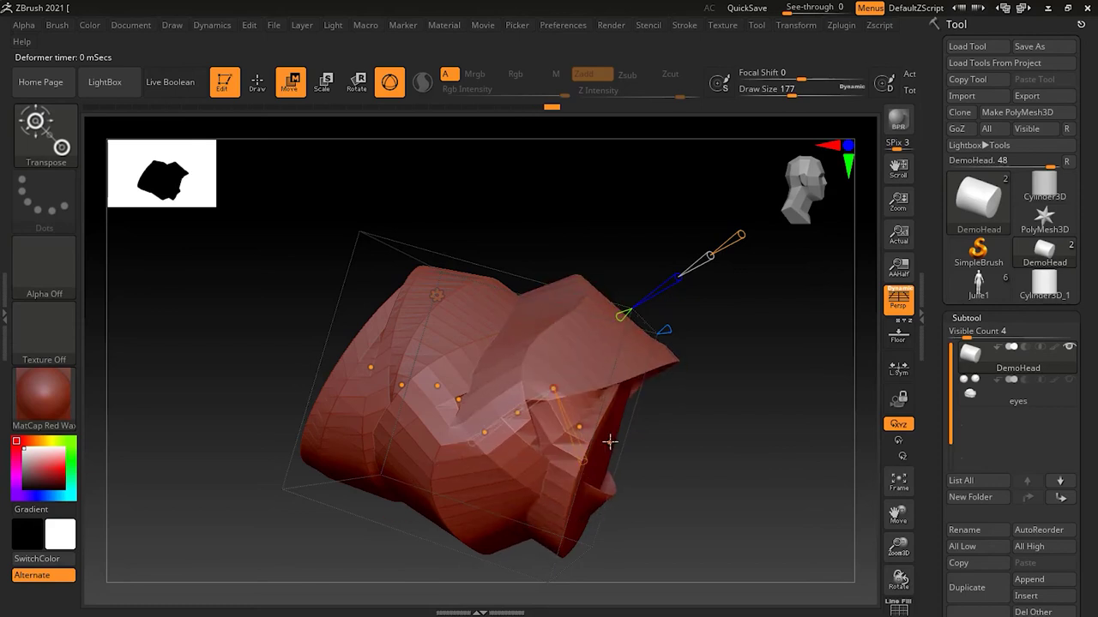
pyautogui.moveTo(611, 445); pyautogui.dragTo(817, 490)
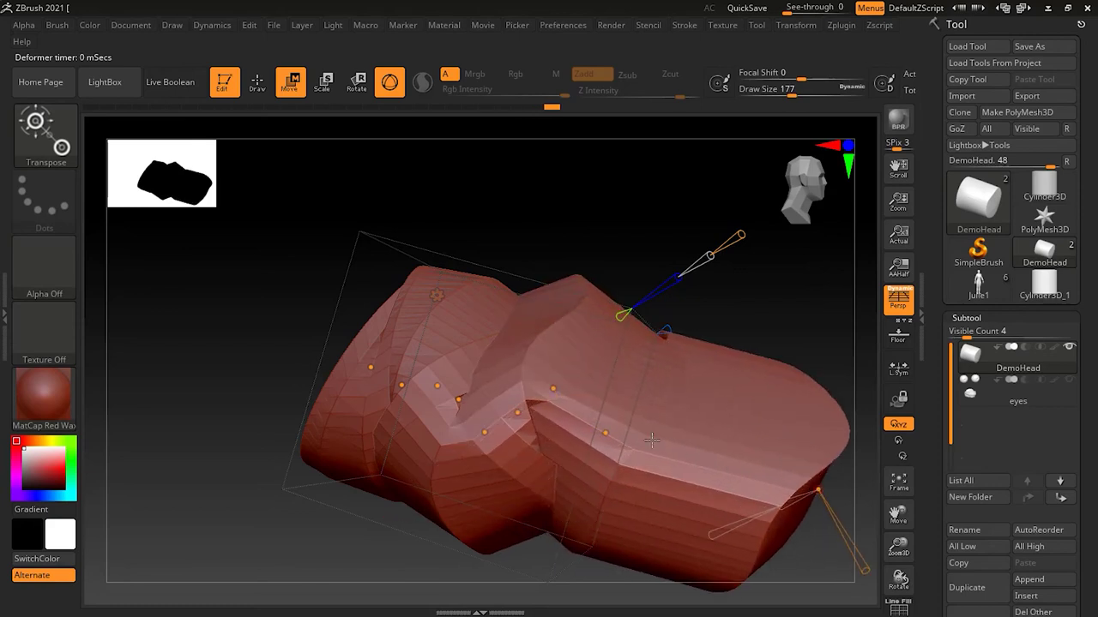
pyautogui.moveTo(605, 433); pyautogui.dragTo(687, 345)
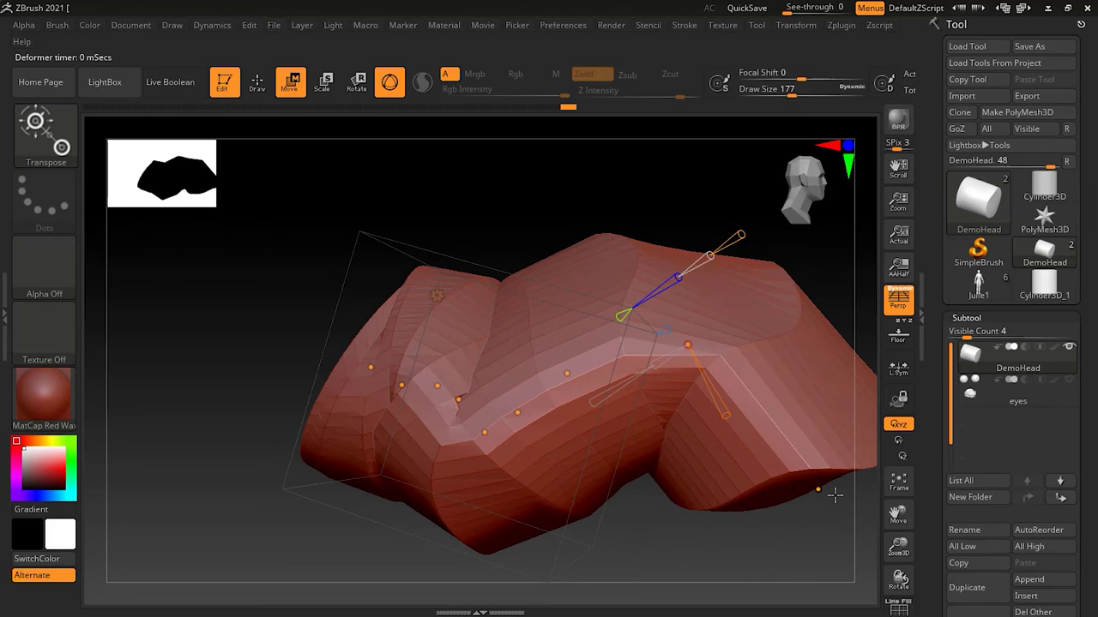
pyautogui.moveTo(817, 489); pyautogui.dragTo(833, 553)
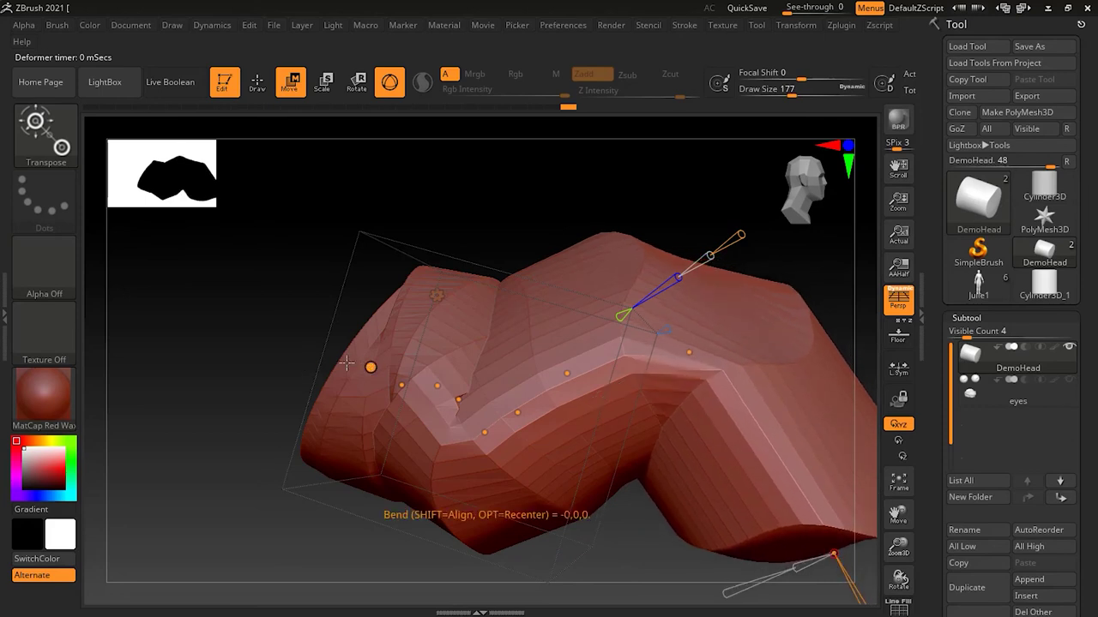
# Pull out the cylinder's rear end and shape it into an S-bend with the rear control points.
pyautogui.moveTo(370, 366); pyautogui.dragTo(205, 340)
pyautogui.moveTo(381, 381); pyautogui.dragTo(364, 298)
pyautogui.moveTo(435, 372); pyautogui.dragTo(395, 428)
pyautogui.moveTo(452, 410); pyautogui.dragTo(433, 508)
pyautogui.moveTo(828, 287); pyautogui.dragTo(594, 252)
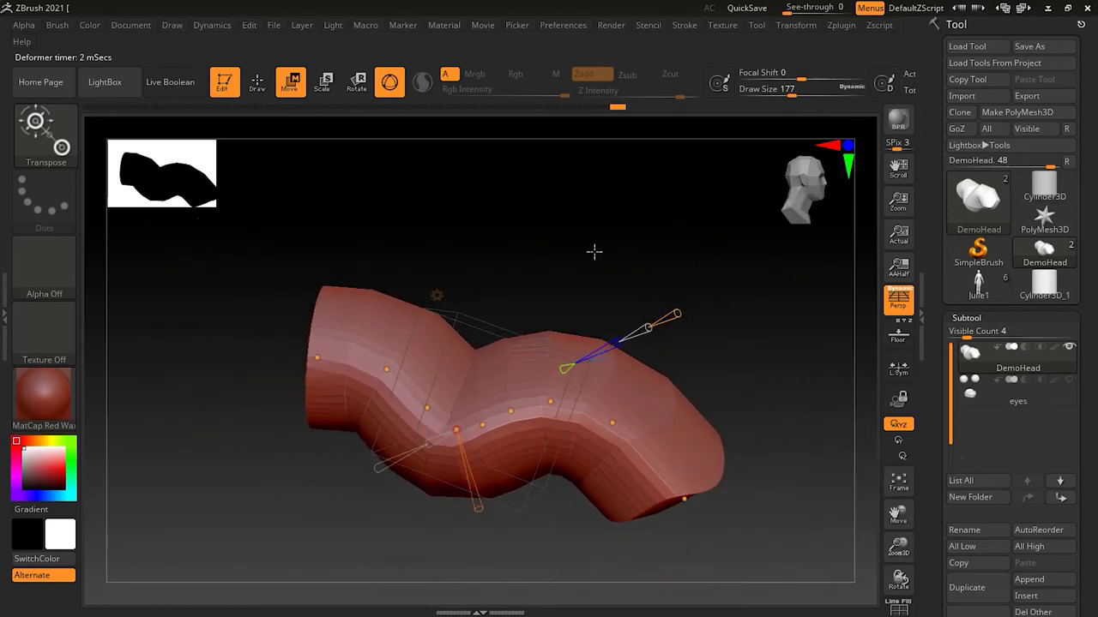
# Try changing the bent cylinder with the blue cone handle, and undo the changes.
pyautogui.moveTo(743, 318); pyautogui.dragTo(708, 321)
pyautogui.moveTo(635, 352); pyautogui.dragTo(691, 339)
pyautogui.hotkey('ctrl', 'z')
pyautogui.hotkey('ctrl', 'z')
pyautogui.hotkey('ctrl', 'z')
pyautogui.hotkey('ctrl', 'z')
pyautogui.hotkey('ctrl', 'z')
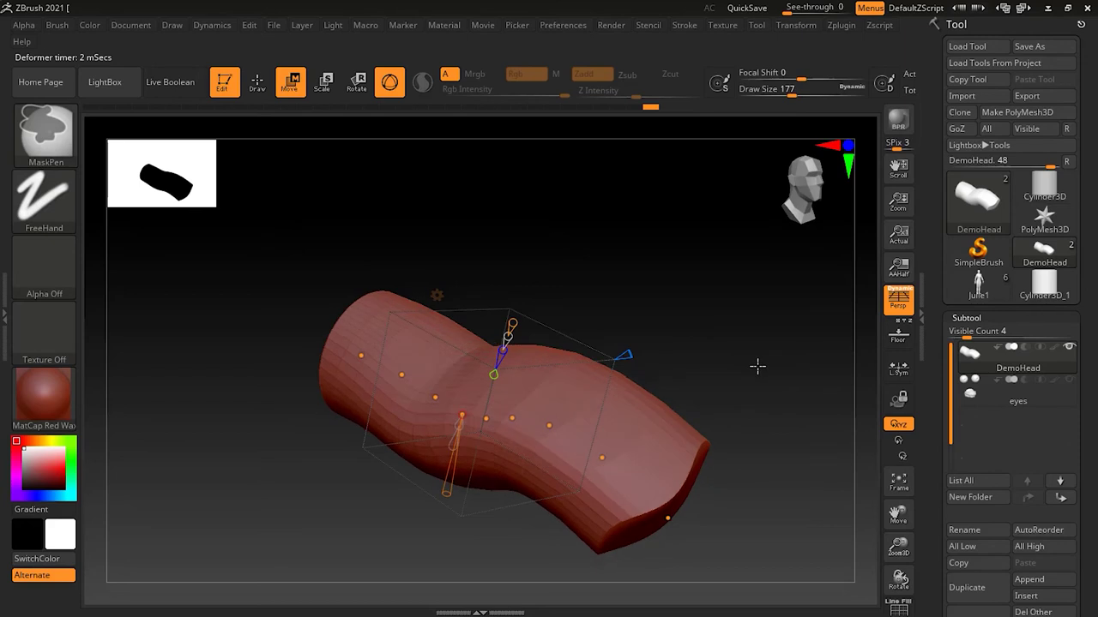
pyautogui.hotkey('ctrl', 'z')
pyautogui.moveTo(627, 358); pyautogui.dragTo(699, 338)
pyautogui.moveTo(758, 370)
pyautogui.mouseDown()
pyautogui.moveTo(676, 381)
pyautogui.moveTo(752, 374)
pyautogui.moveTo(690, 433)
pyautogui.mouseUp()
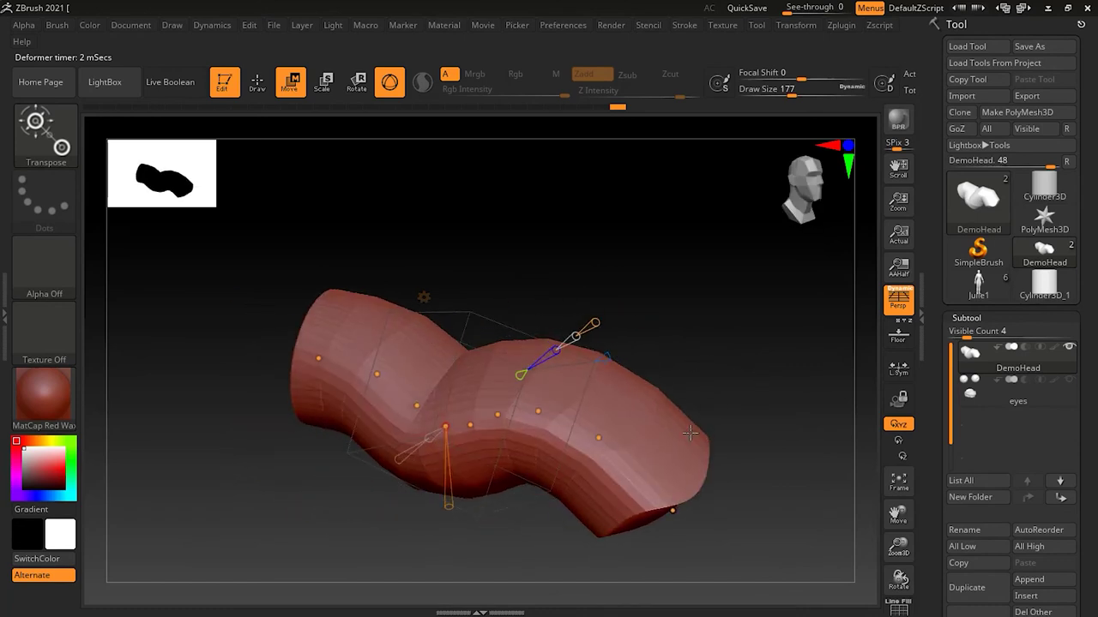
# Accept the Bend Curve deformation and inspect the bent cylinder with the standard gizmo.
pyautogui.click(424, 297)
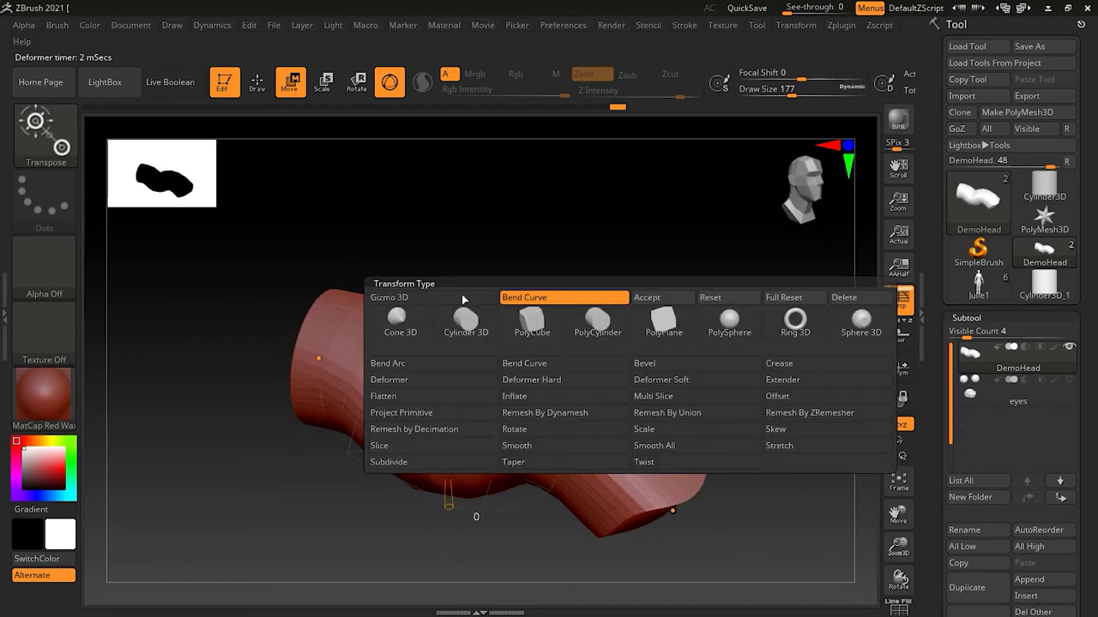
pyautogui.click(643, 298)
pyautogui.moveTo(712, 336); pyautogui.dragTo(691, 310)
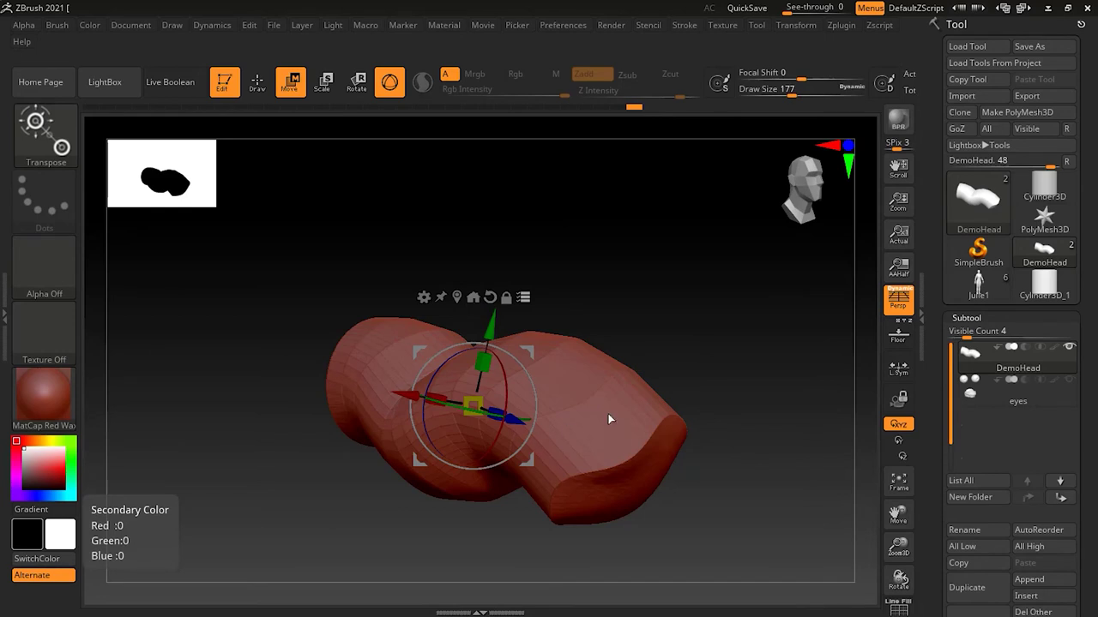
pyautogui.moveTo(394, 484); pyautogui.dragTo(402, 495)
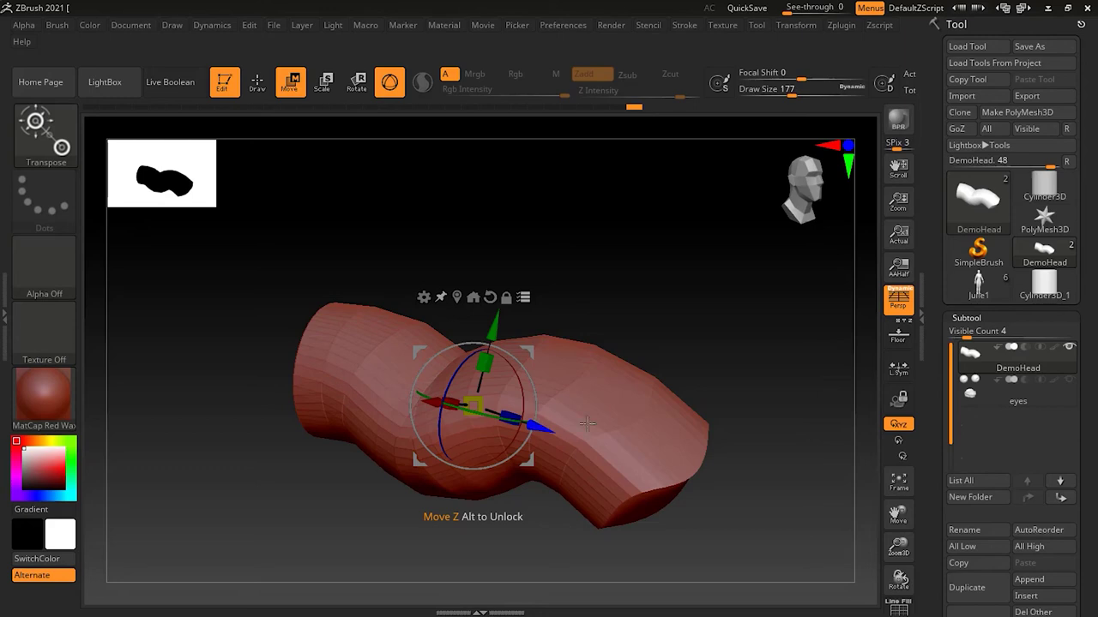
# Move the bent cylinder twice along the Z axis while the sticky gizmo stays in place.
pyautogui.moveTo(537, 426); pyautogui.dragTo(630, 464)
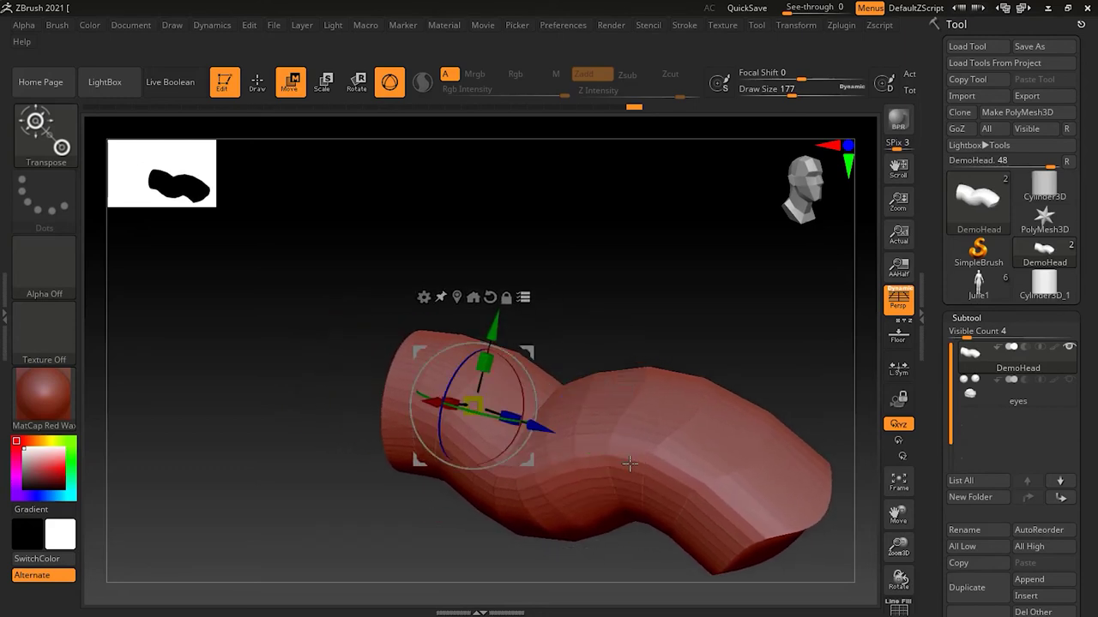
pyautogui.moveTo(537, 426); pyautogui.dragTo(629, 464)
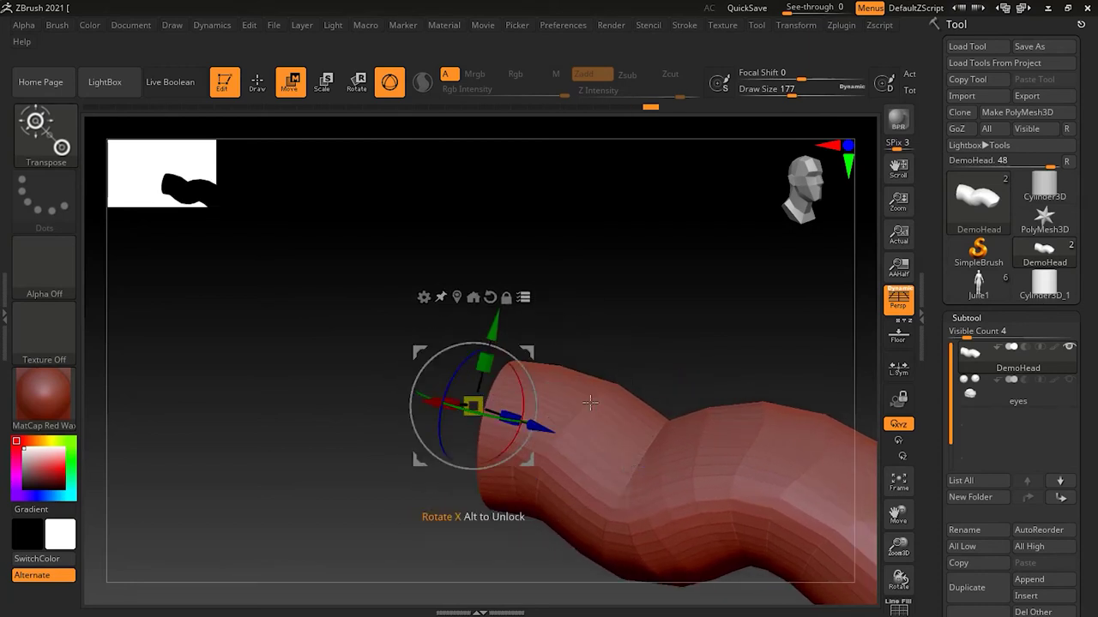
pyautogui.hotkey('ctrl', 'z')
pyautogui.hotkey('ctrl', 'z')
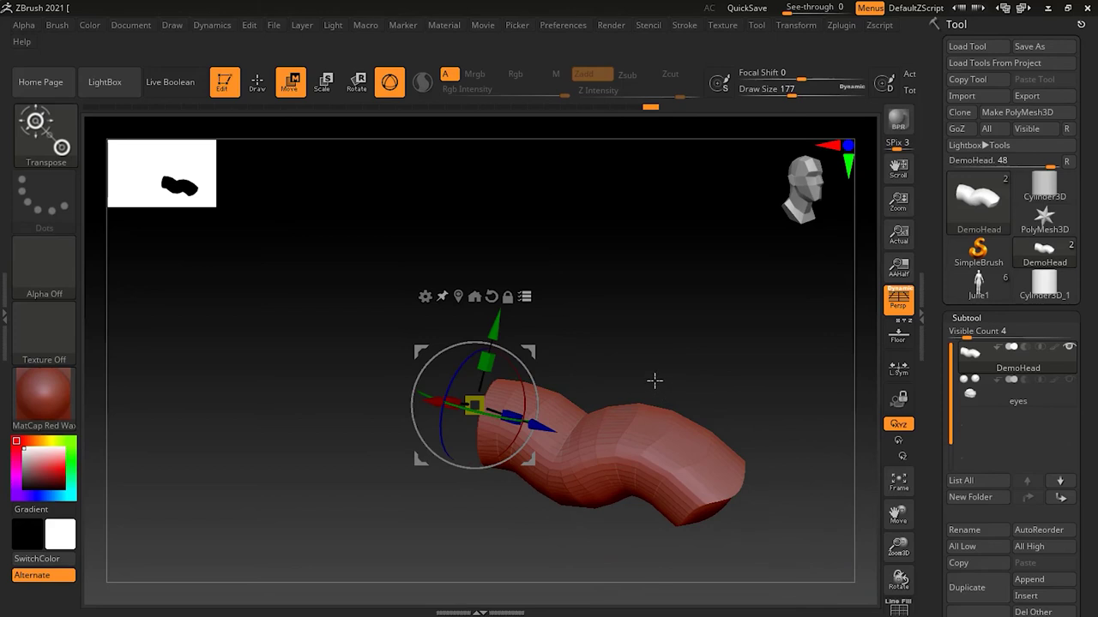
pyautogui.hotkey('ctrl', 'z')
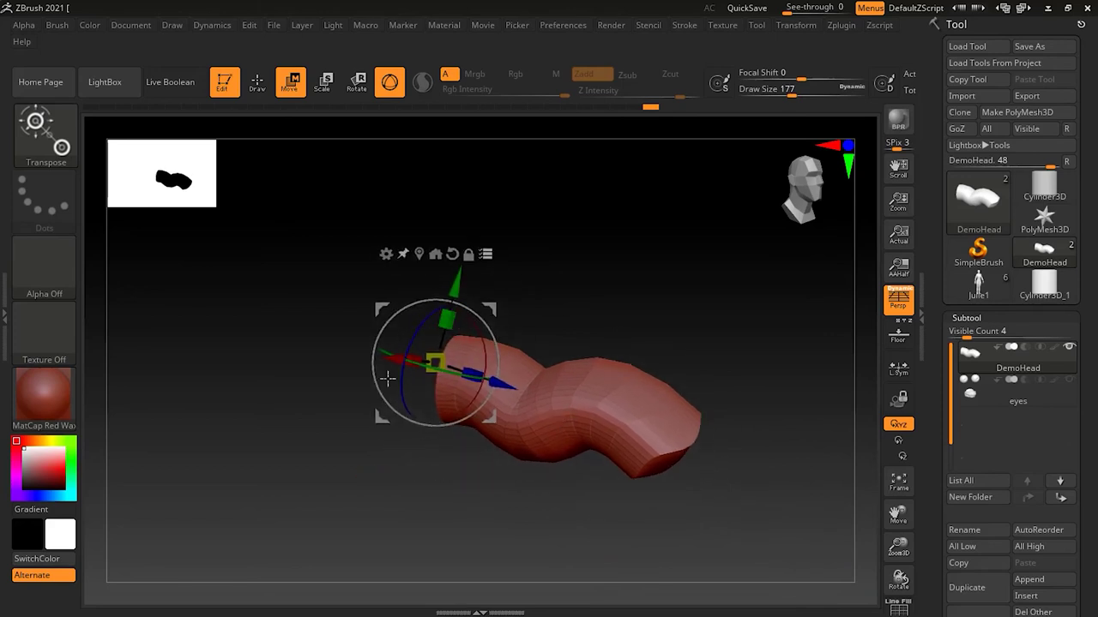
pyautogui.hotkey('ctrl', 'z')
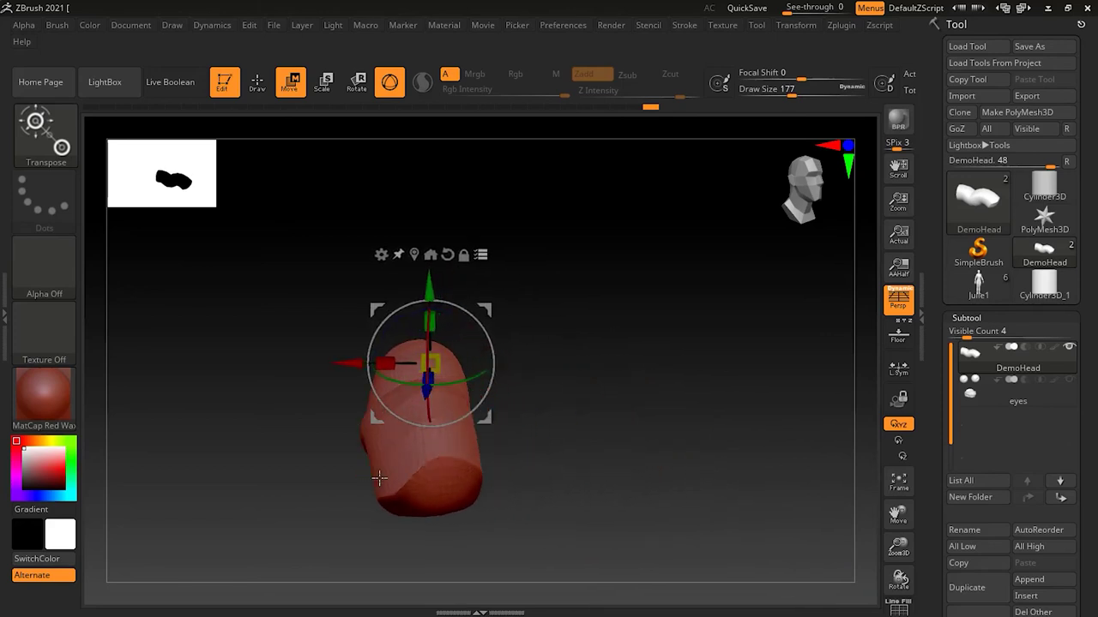
pyautogui.hotkey('ctrl', 'z')
# Move the bent cylinder further along Z and back across the X axis with the sticky gizmo.
pyautogui.moveTo(496, 392); pyautogui.dragTo(617, 433)
pyautogui.moveTo(429, 475)
pyautogui.mouseDown()
pyautogui.moveTo(397, 478)
pyautogui.moveTo(429, 472)
pyautogui.mouseUp()
pyautogui.keyDown('alt'); pyautogui.moveTo(591, 441); pyautogui.dragTo(566, 453); pyautogui.keyUp('alt')
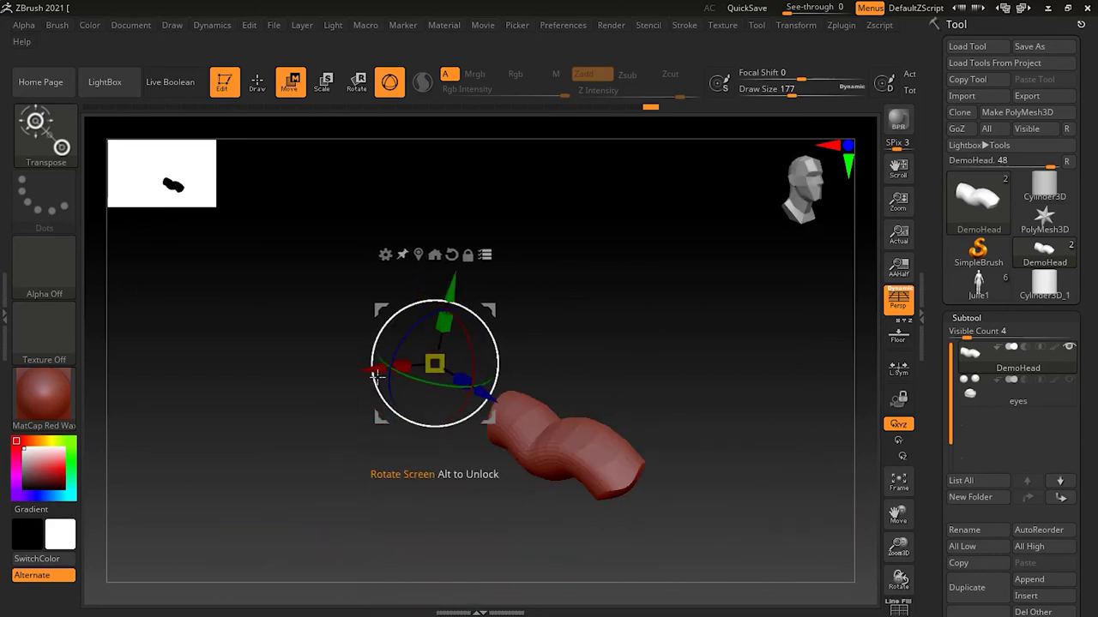
pyautogui.moveTo(379, 379); pyautogui.dragTo(218, 396)
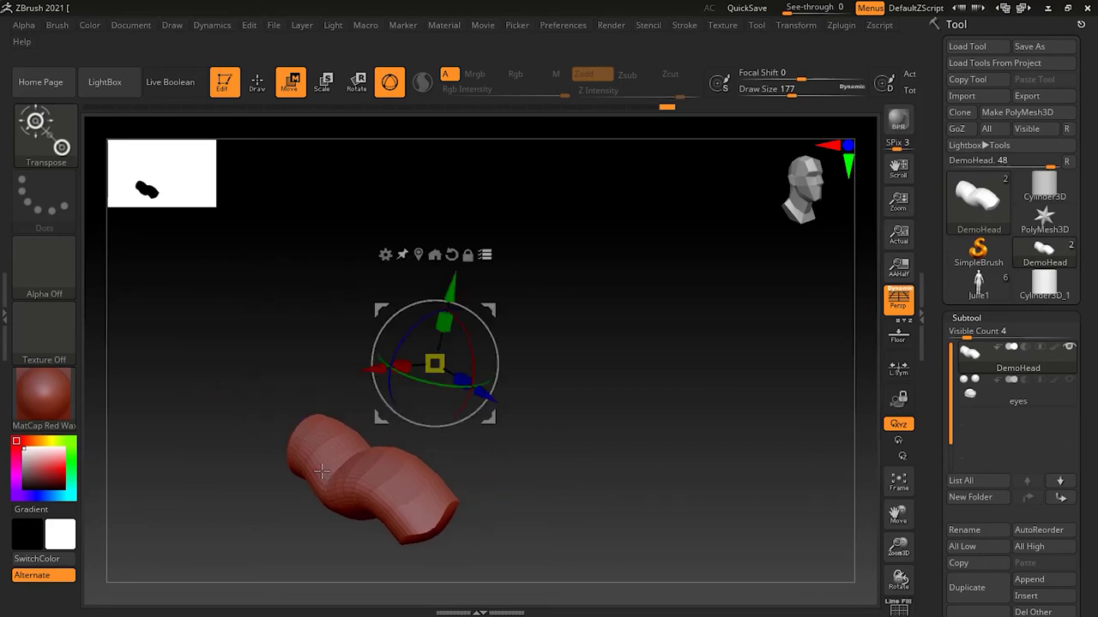
pyautogui.moveTo(541, 472); pyautogui.dragTo(618, 460)
pyautogui.moveTo(510, 477); pyautogui.dragTo(532, 468)
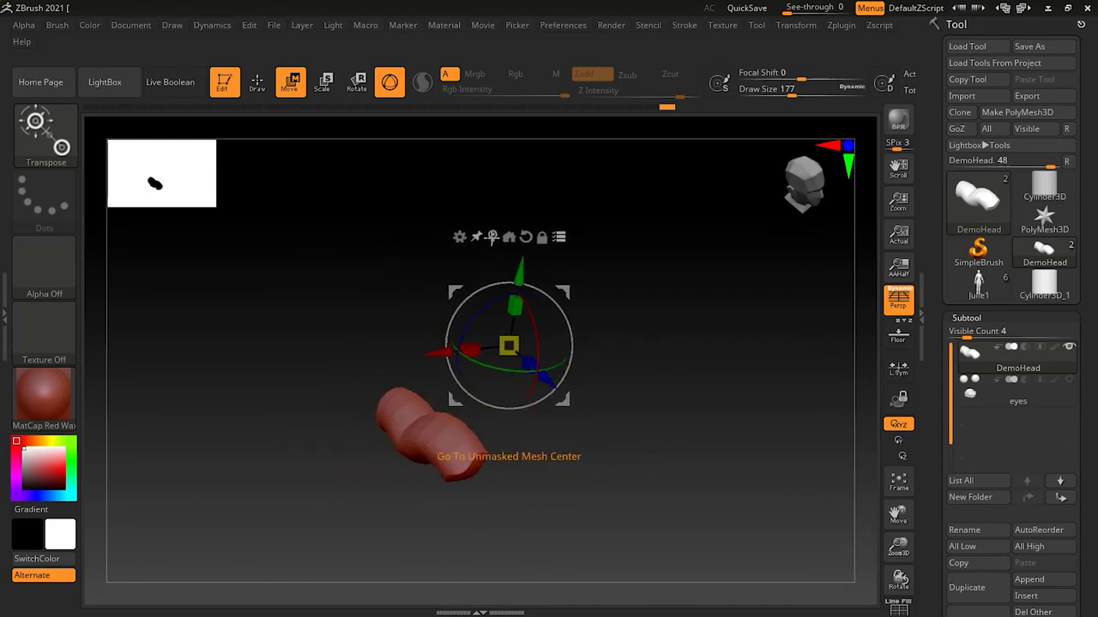
pyautogui.moveTo(470, 349); pyautogui.dragTo(500, 341)
pyautogui.moveTo(578, 377)
pyautogui.mouseDown()
pyautogui.moveTo(644, 446)
pyautogui.moveTo(594, 373)
pyautogui.mouseUp()
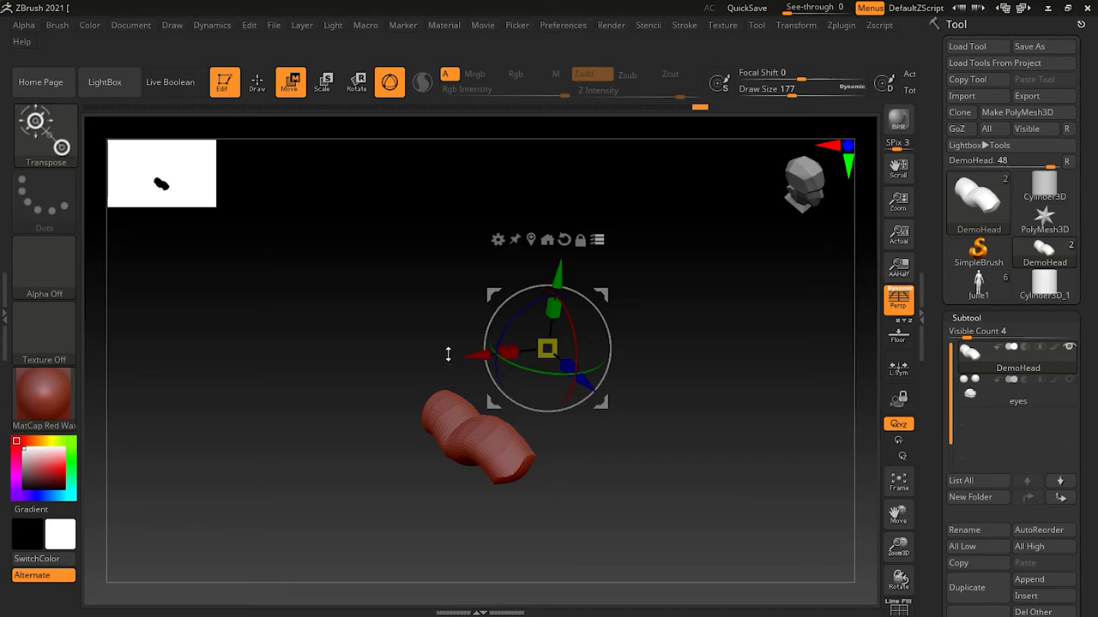
# Unlock the gizmo, and rotate and move it independently of the bent cylinder.
pyautogui.click(581, 243)
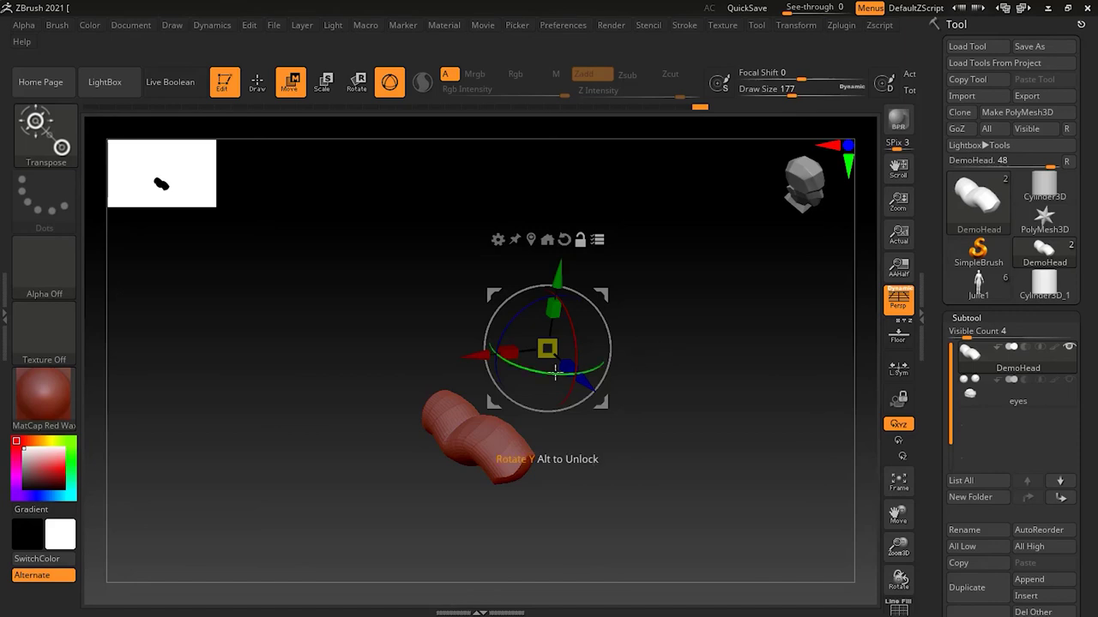
pyautogui.moveTo(555, 370); pyautogui.dragTo(628, 379)
pyautogui.moveTo(585, 344); pyautogui.dragTo(407, 382)
pyautogui.moveTo(477, 296); pyautogui.dragTo(498, 375)
pyautogui.moveTo(605, 429); pyautogui.dragTo(558, 431)
pyautogui.moveTo(428, 415); pyautogui.dragTo(308, 423)
pyautogui.keyDown('alt'); pyautogui.moveTo(529, 451); pyautogui.dragTo(561, 437); pyautogui.keyUp('alt')
pyautogui.moveTo(240, 436); pyautogui.dragTo(341, 422)
pyautogui.moveTo(394, 525); pyautogui.dragTo(444, 507)
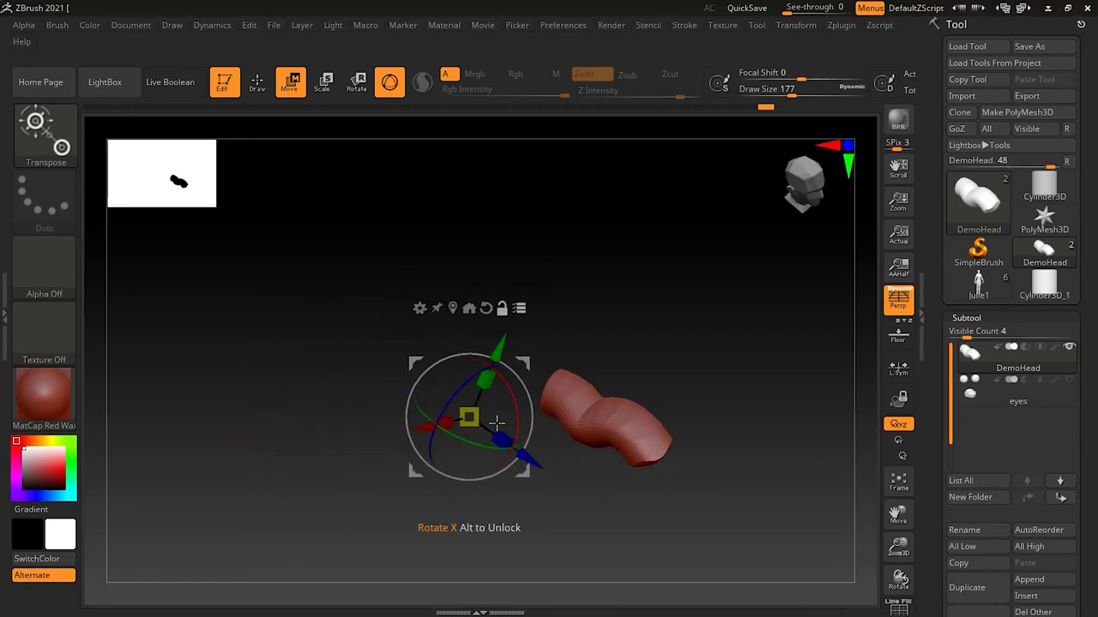
# Reposition the unlocked gizmo over the bent cylinder and lock it again.
pyautogui.moveTo(528, 465); pyautogui.dragTo(586, 511)
pyautogui.moveTo(559, 398); pyautogui.dragTo(602, 315)
pyautogui.moveTo(747, 378); pyautogui.dragTo(686, 394)
pyautogui.moveTo(496, 404); pyautogui.dragTo(503, 401)
pyautogui.moveTo(490, 492); pyautogui.dragTo(651, 299)
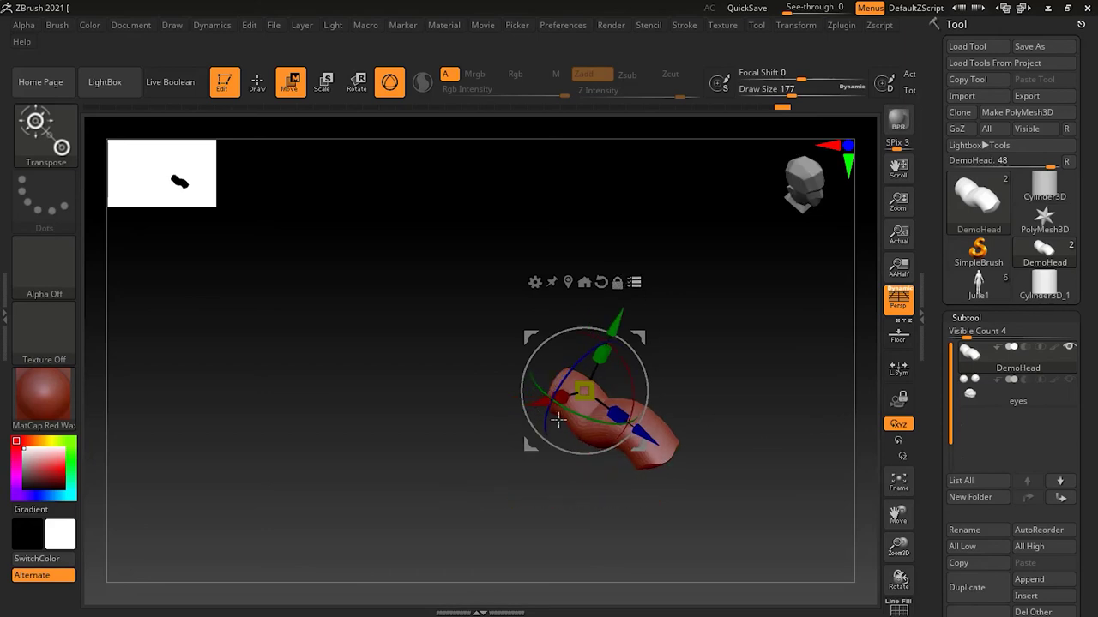
# Move the bent cylinder outward along the X axis and up along the Y axis with the locked gizmo.
pyautogui.moveTo(536, 404); pyautogui.dragTo(440, 436)
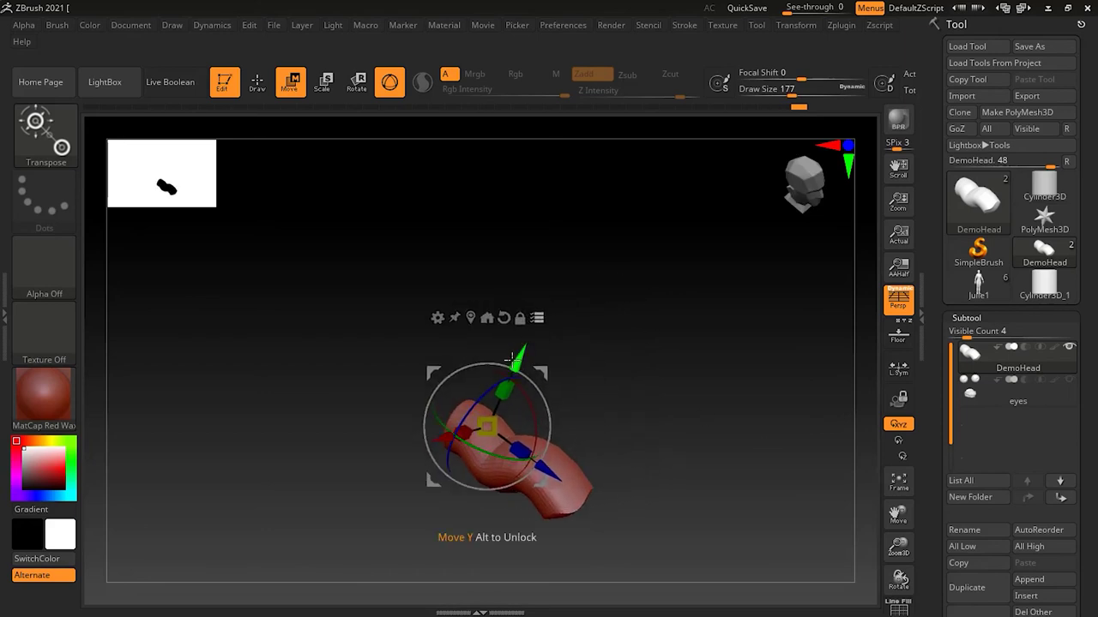
pyautogui.moveTo(530, 344); pyautogui.dragTo(566, 296)
# Temporarily unlock the gizmo to move it away from the bent cylinder along its axes, and bring it back over the cylinder's upper end.
pyautogui.moveTo(679, 382)
pyautogui.mouseDown()
pyautogui.moveTo(657, 382)
pyautogui.moveTo(667, 384)
pyautogui.mouseUp()
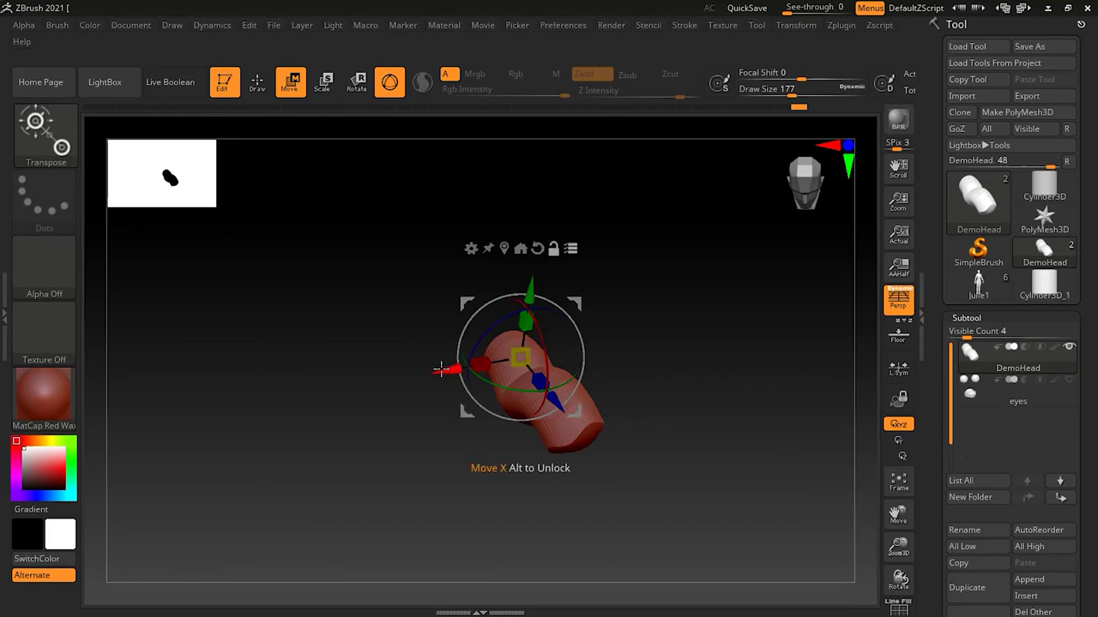
pyautogui.keyDown('alt'); pyautogui.moveTo(447, 371); pyautogui.dragTo(304, 395); pyautogui.keyUp('alt')
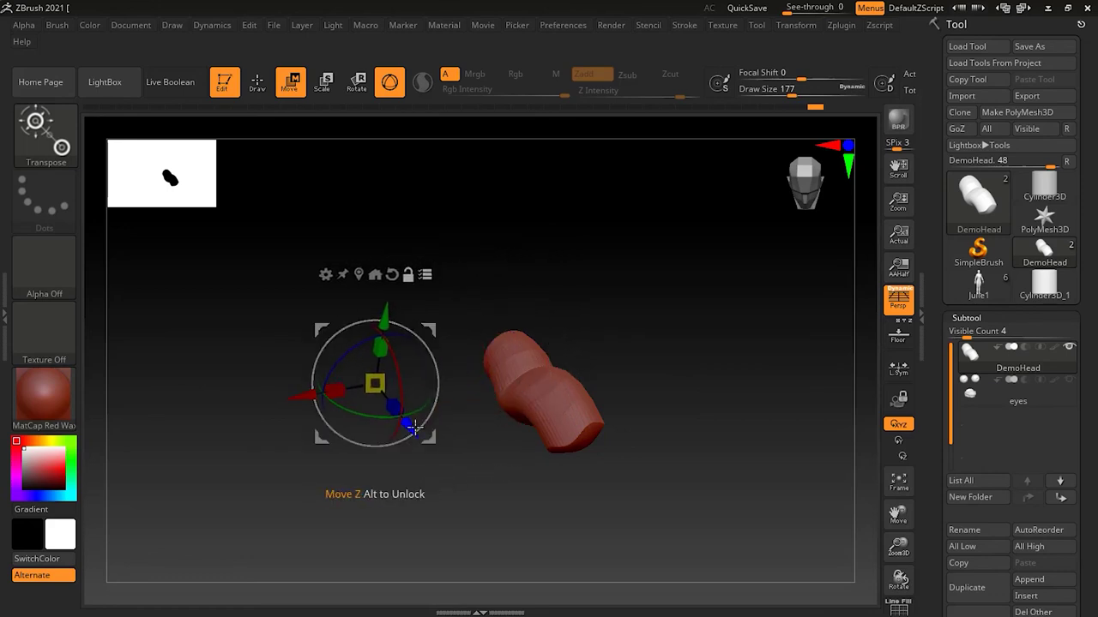
pyautogui.keyDown('alt'); pyautogui.moveTo(428, 437); pyautogui.dragTo(454, 479); pyautogui.keyUp('alt')
pyautogui.keyDown('alt'); pyautogui.moveTo(323, 440); pyautogui.dragTo(468, 408); pyautogui.keyUp('alt')
pyautogui.keyDown('alt'); pyautogui.moveTo(585, 443); pyautogui.dragTo(551, 406); pyautogui.keyUp('alt')
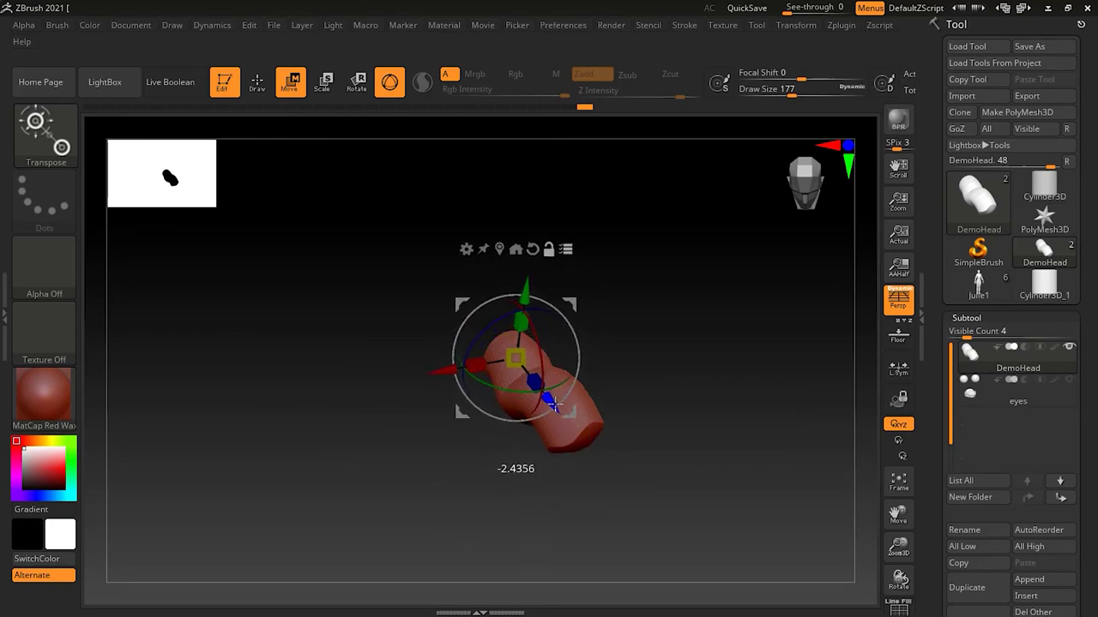
pyautogui.keyDown('alt'); pyautogui.moveTo(525, 289); pyautogui.dragTo(524, 297); pyautogui.keyUp('alt')
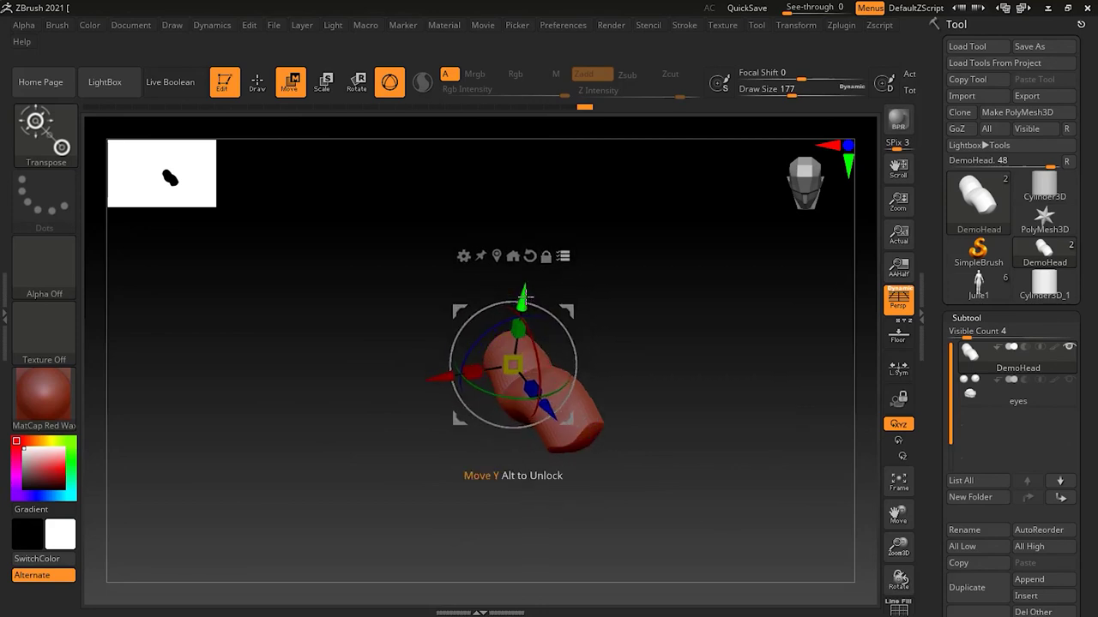
# Move the bent cylinder a short distance along the X axis with the relocked gizmo and view it from other angles.
pyautogui.moveTo(432, 380); pyautogui.dragTo(528, 362)
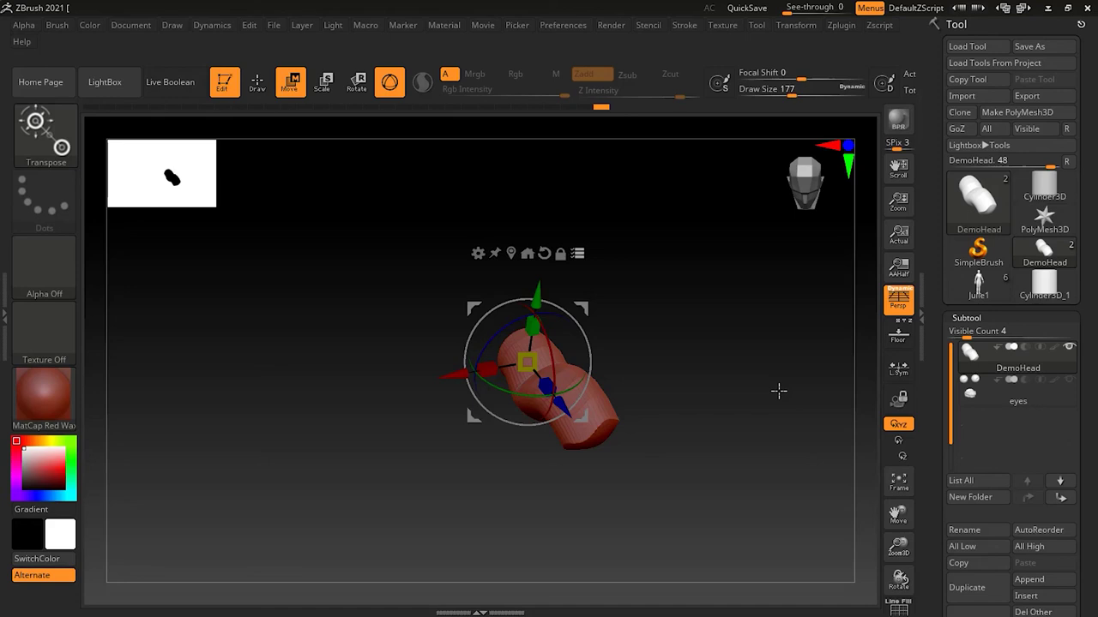
pyautogui.moveTo(428, 415); pyautogui.dragTo(433, 367)
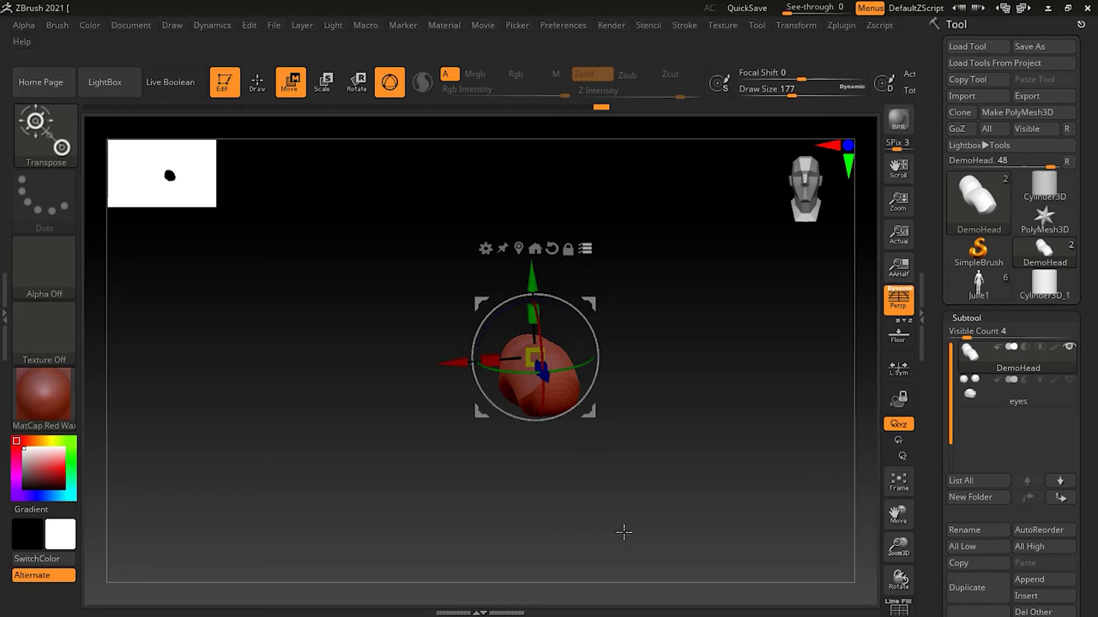
pyautogui.moveTo(405, 452); pyautogui.dragTo(429, 461)
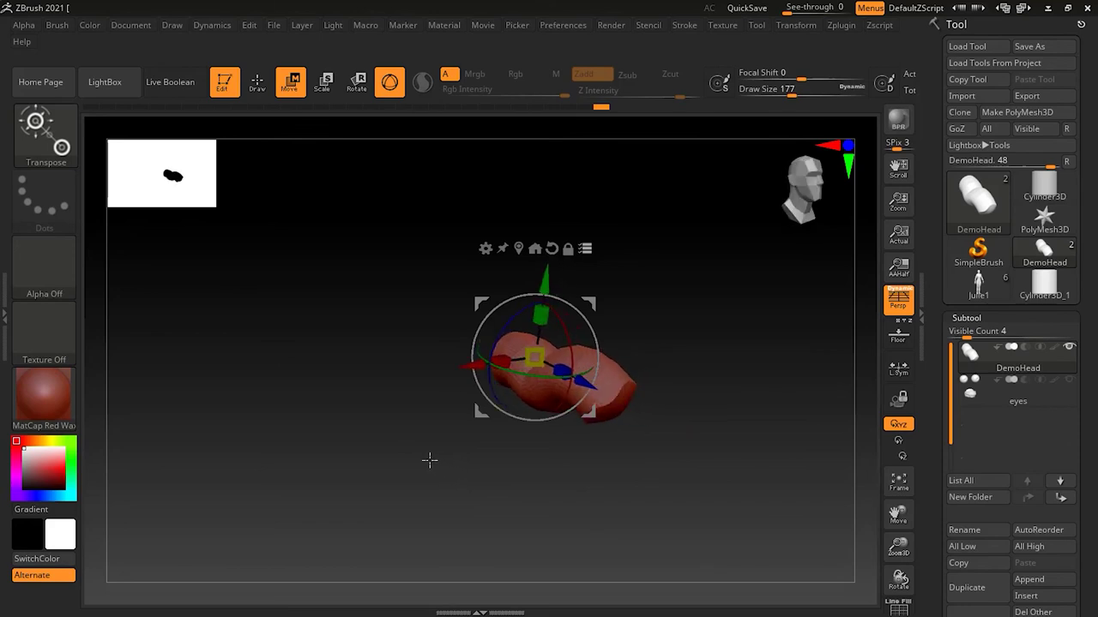